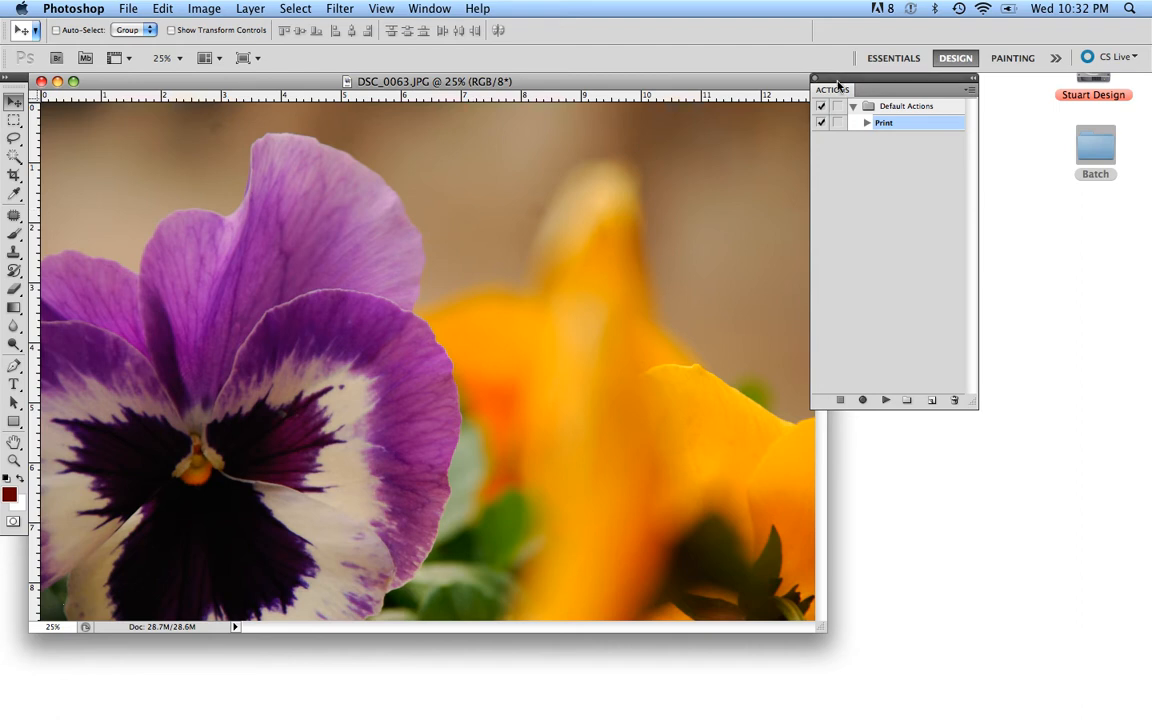
- Create a new action named web_duo in the Default Actions set and start recording it
left_click(425, 8)
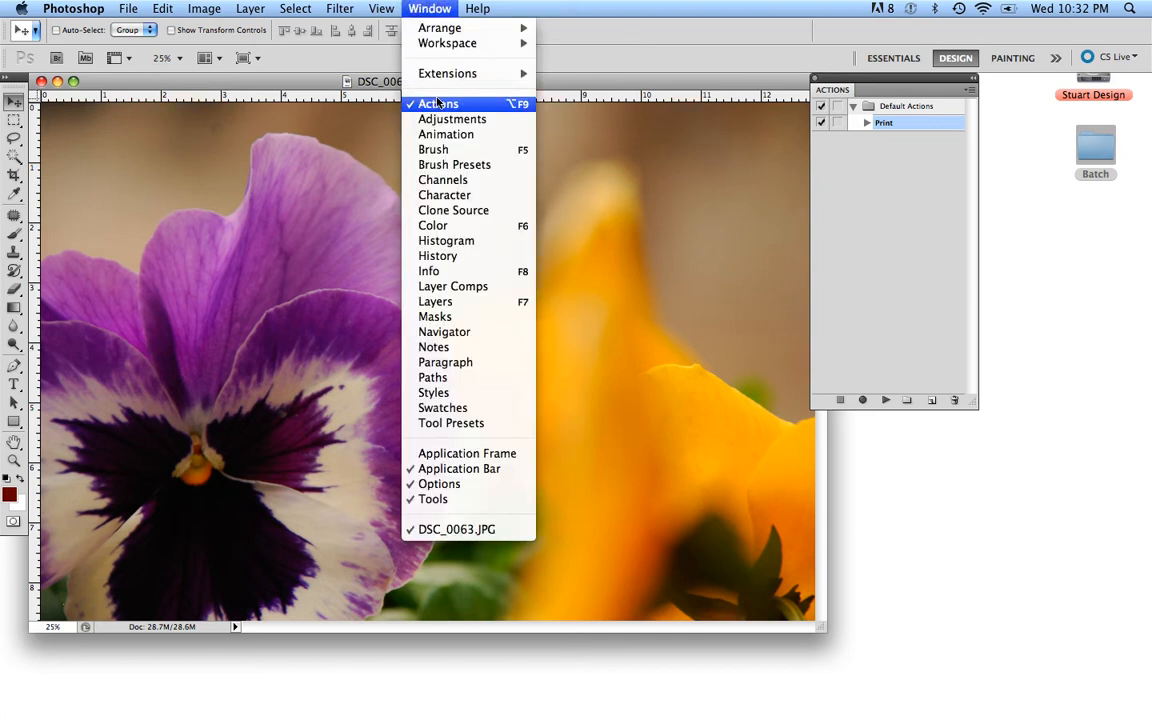
left_click(662, 189)
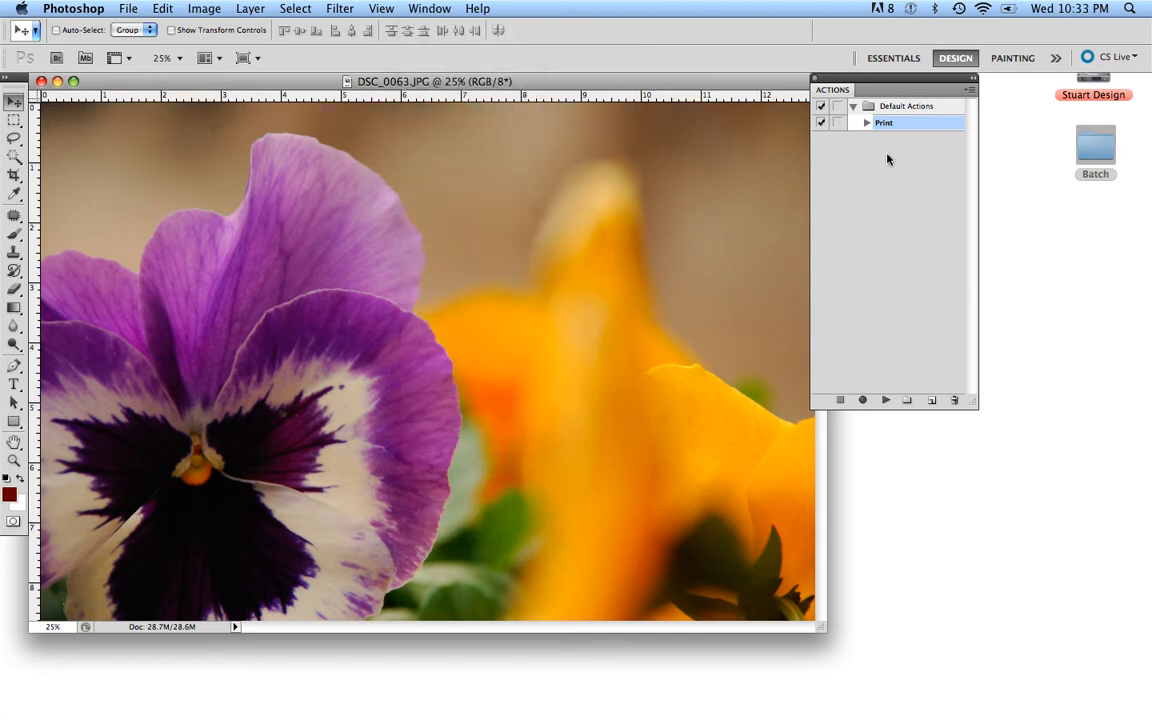
left_click(972, 91)
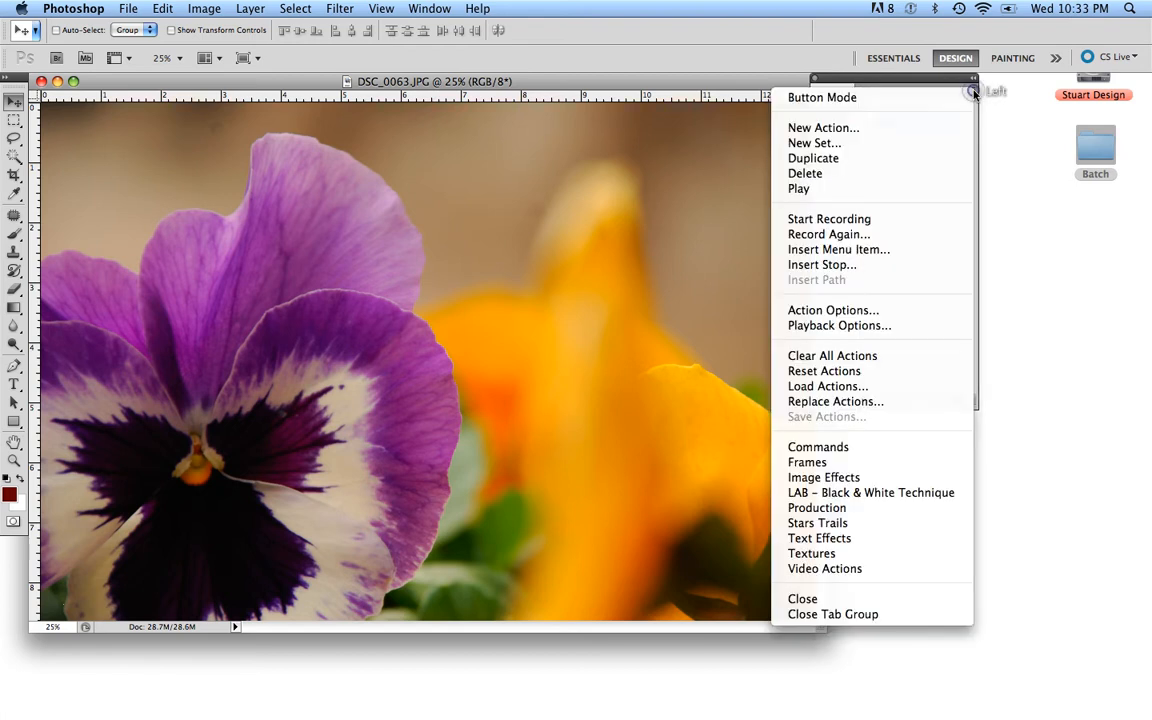
left_click(871, 133)
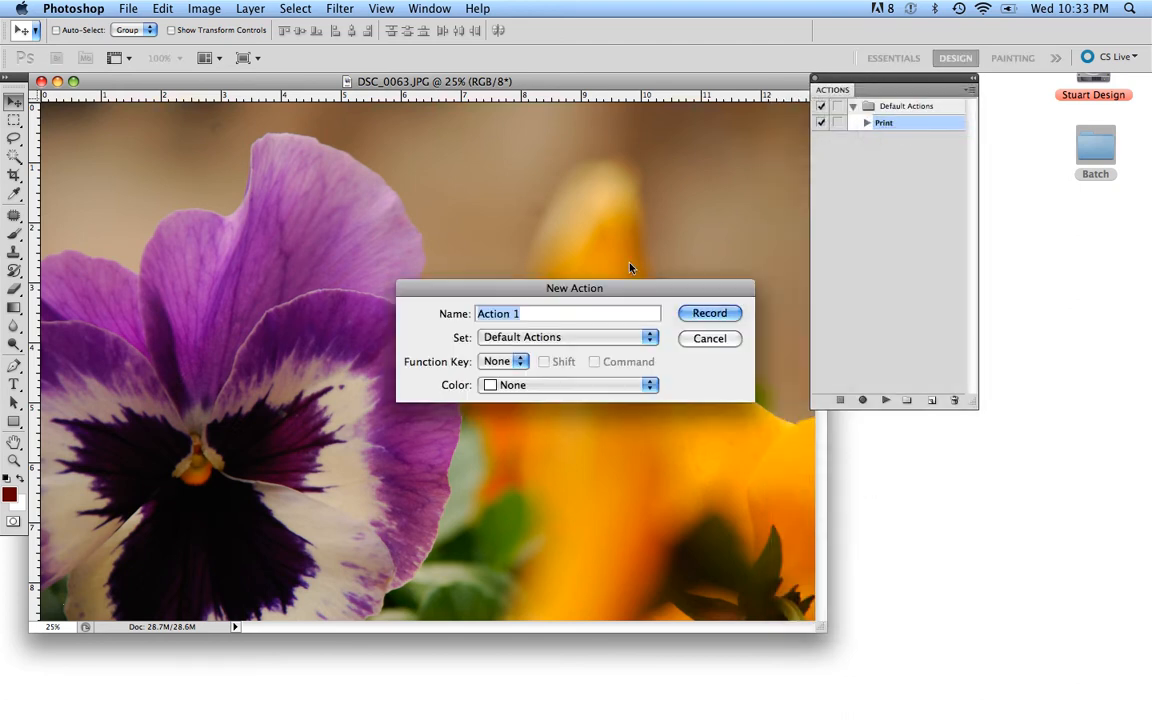
key("BackSpace")
type("web_duo")
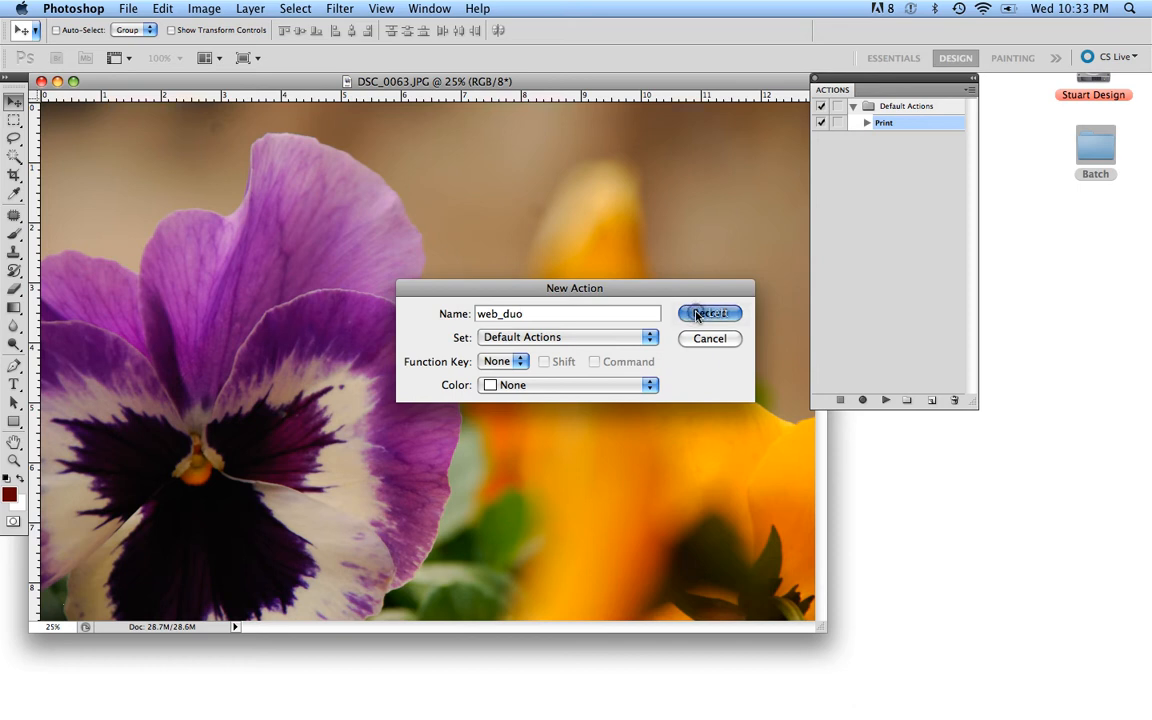
left_click(697, 314)
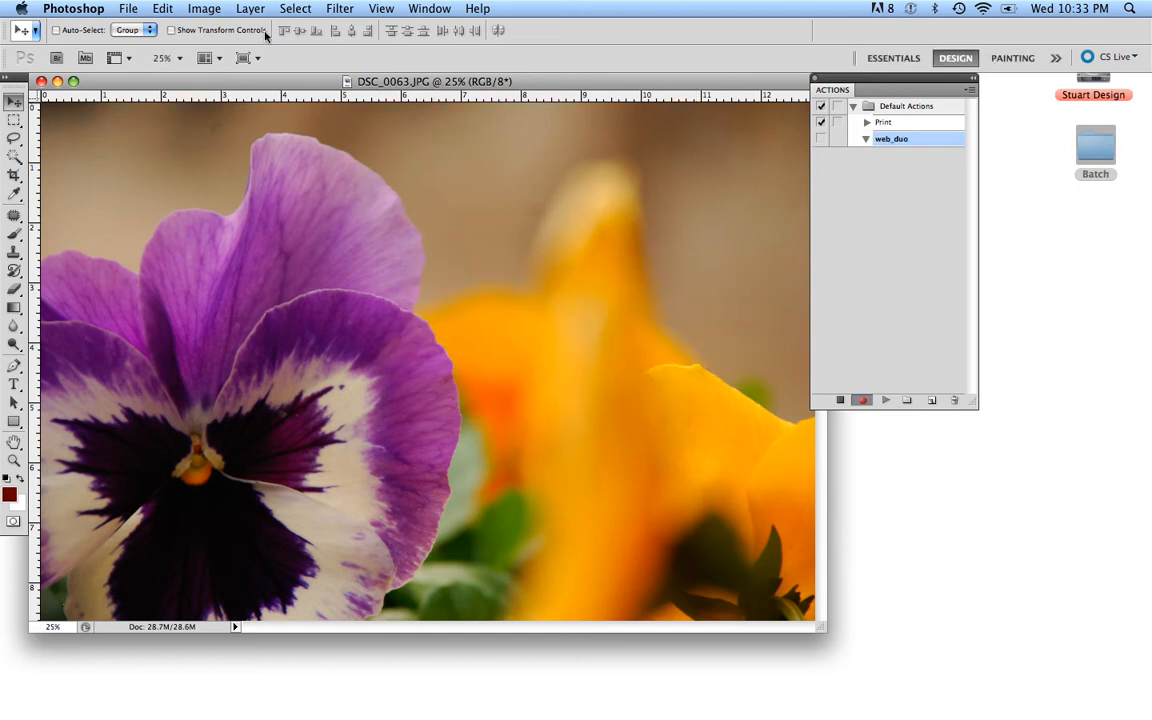
- Resize the flower image to a resolution of 72 pixels/inch and a document width of 6 inches
left_click(204, 9)
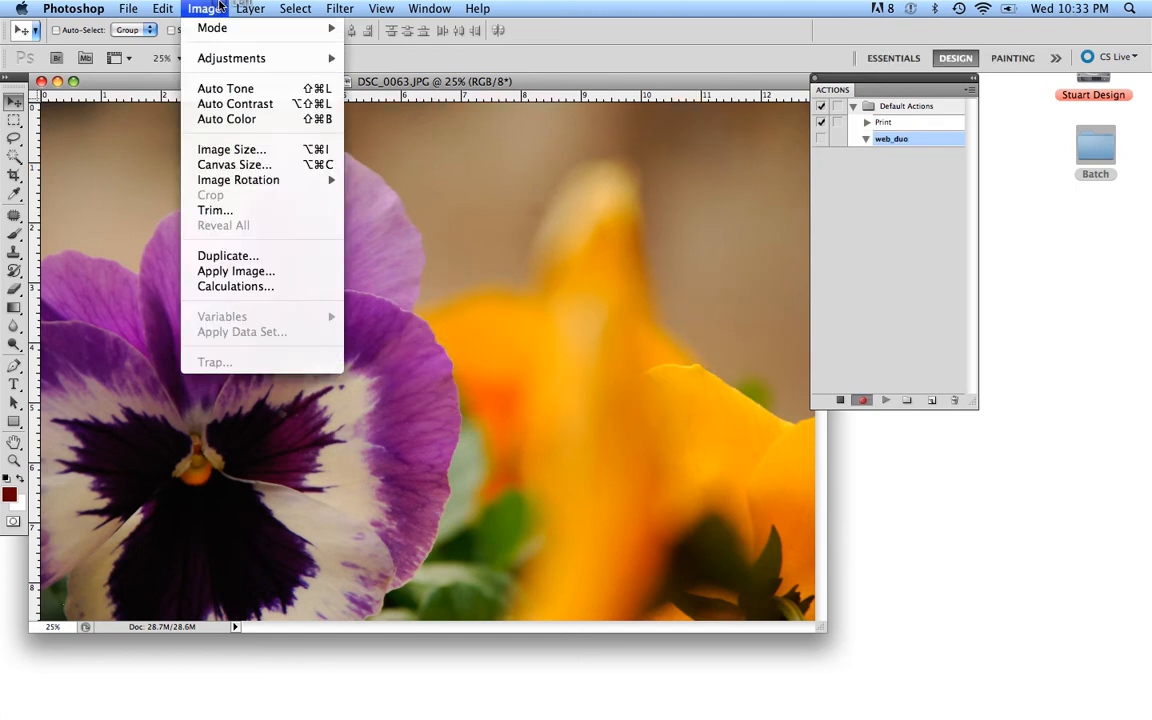
left_click(228, 150)
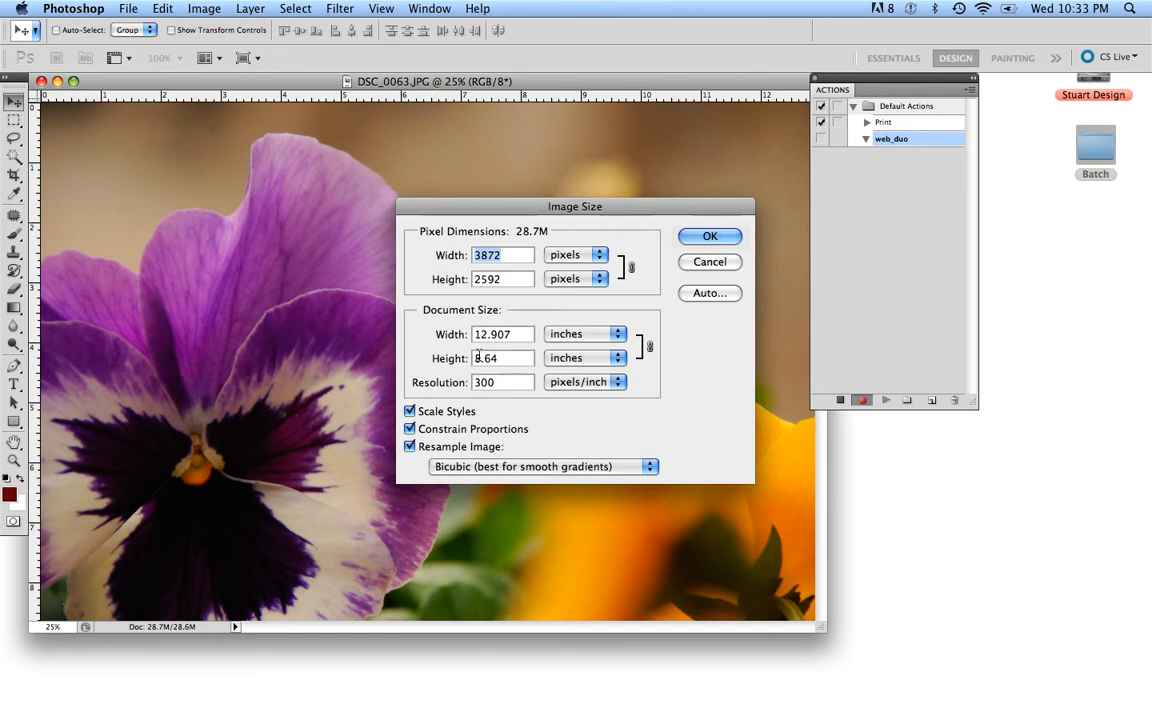
left_click(440, 383)
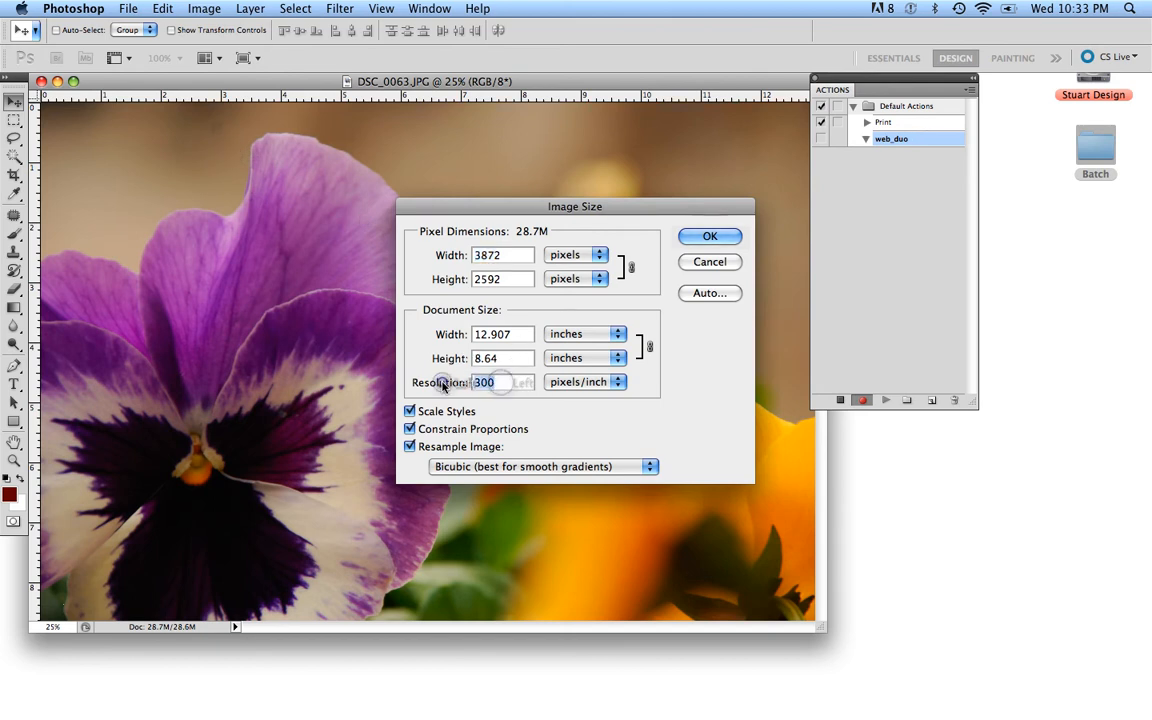
type("72")
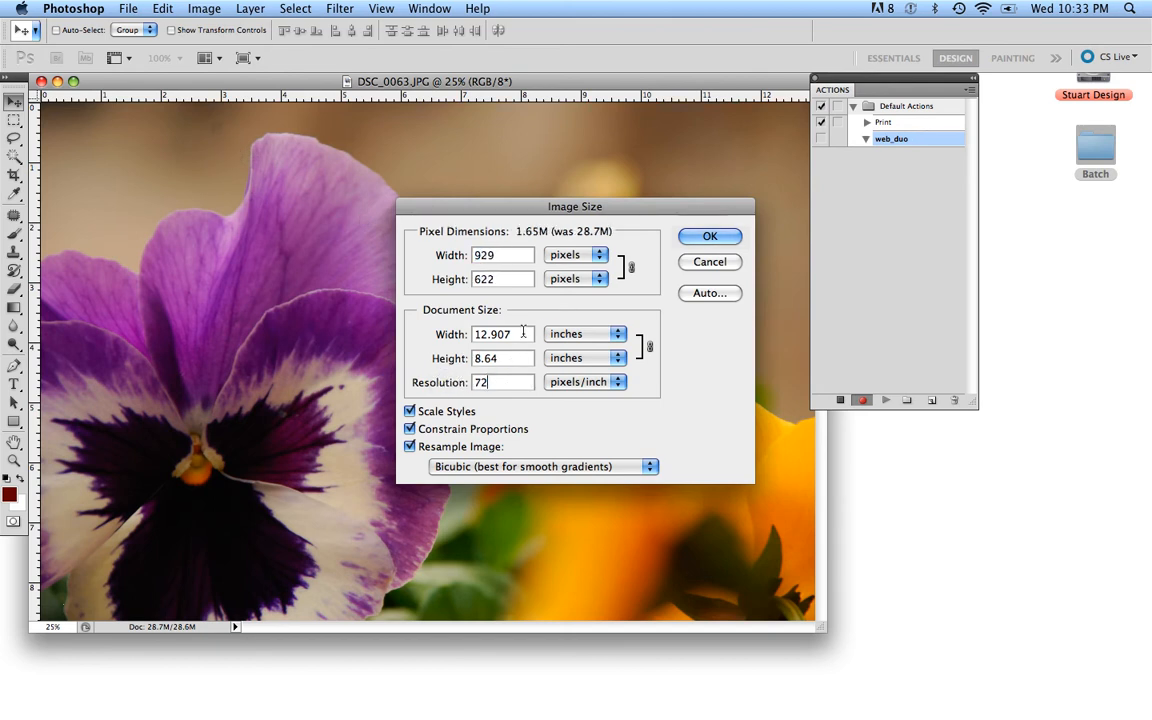
left_click(450, 334)
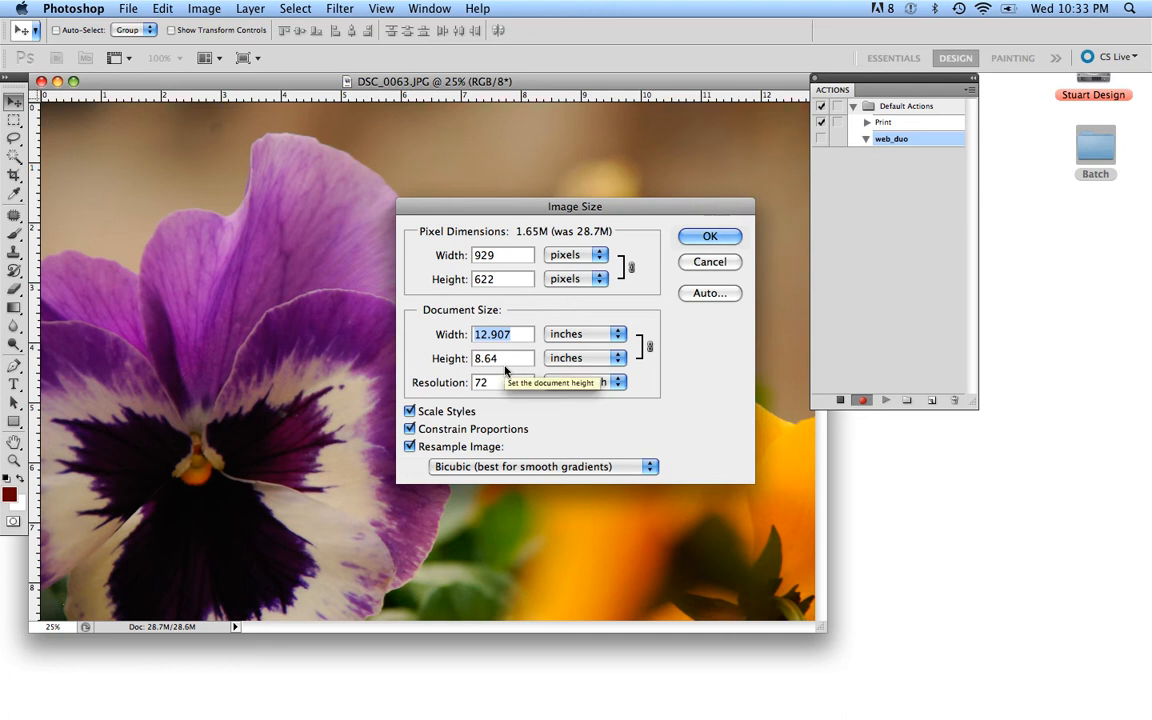
type("6")
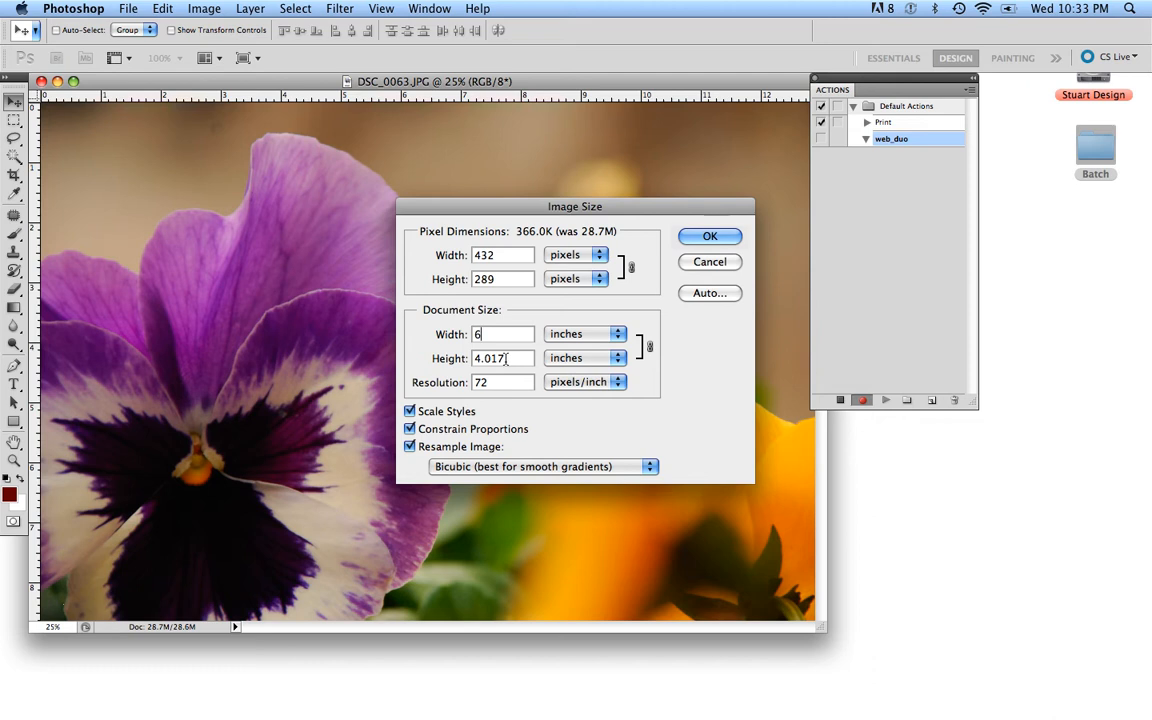
left_click(706, 237)
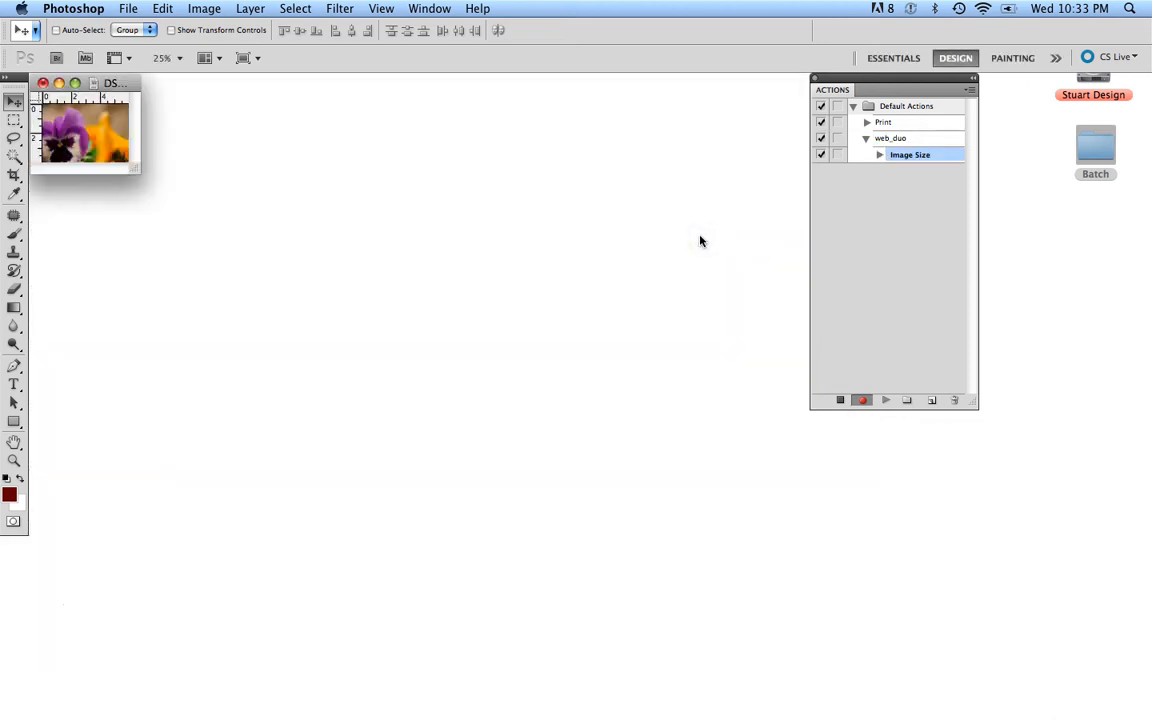
- Fit the resized image to the screen and convert it to Grayscale mode
key("super+0")
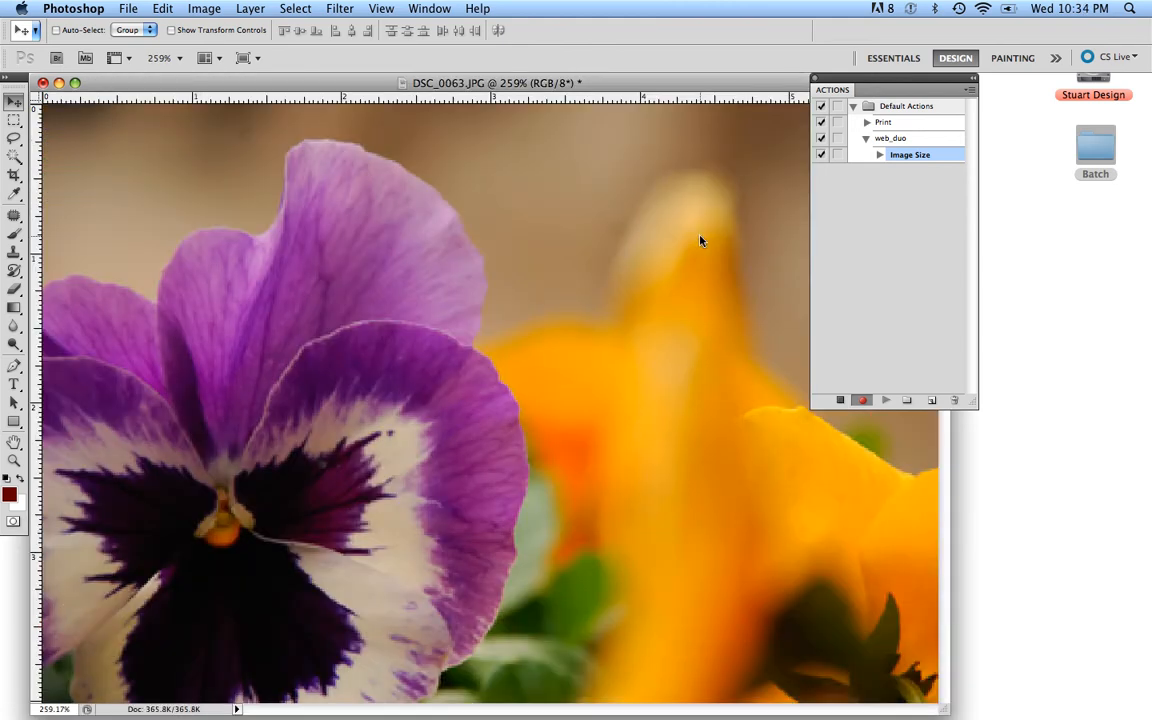
left_click(205, 8)
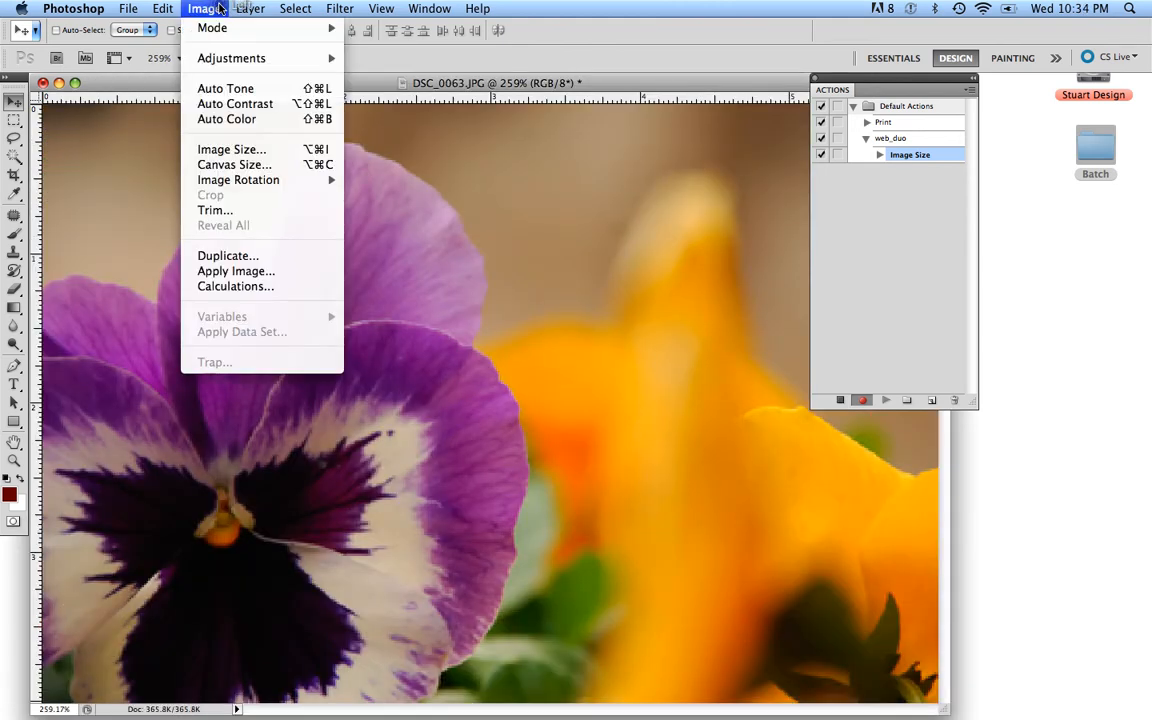
mouse_move(214, 28)
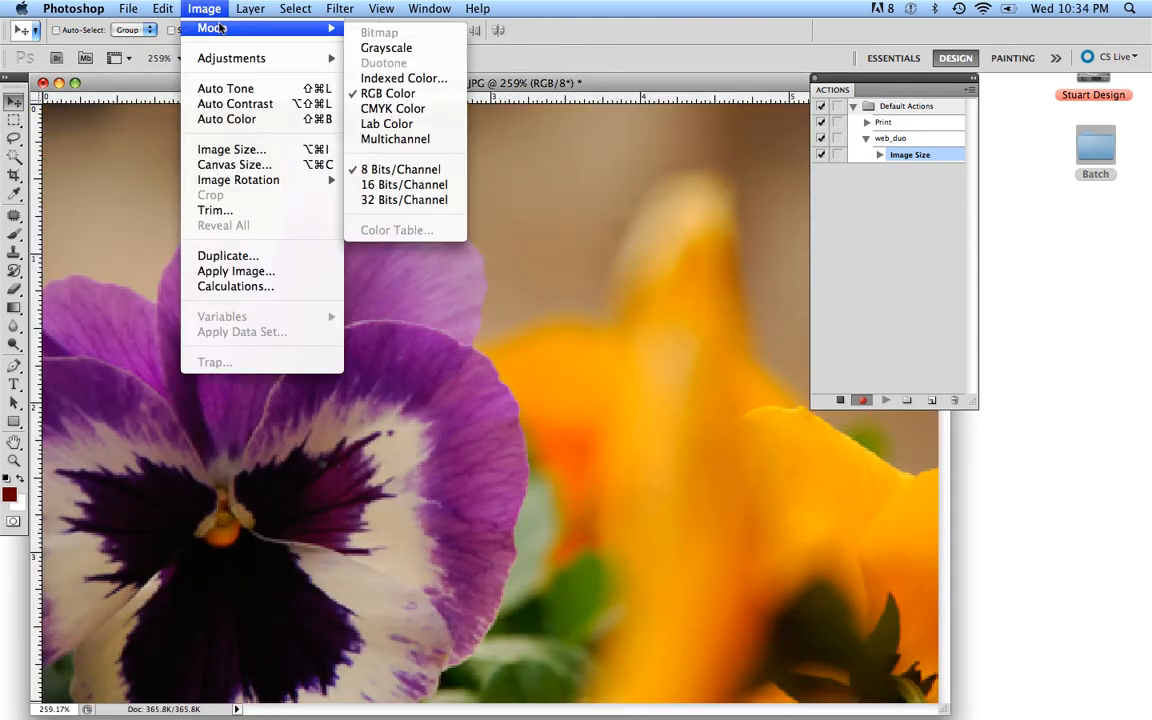
left_click(385, 48)
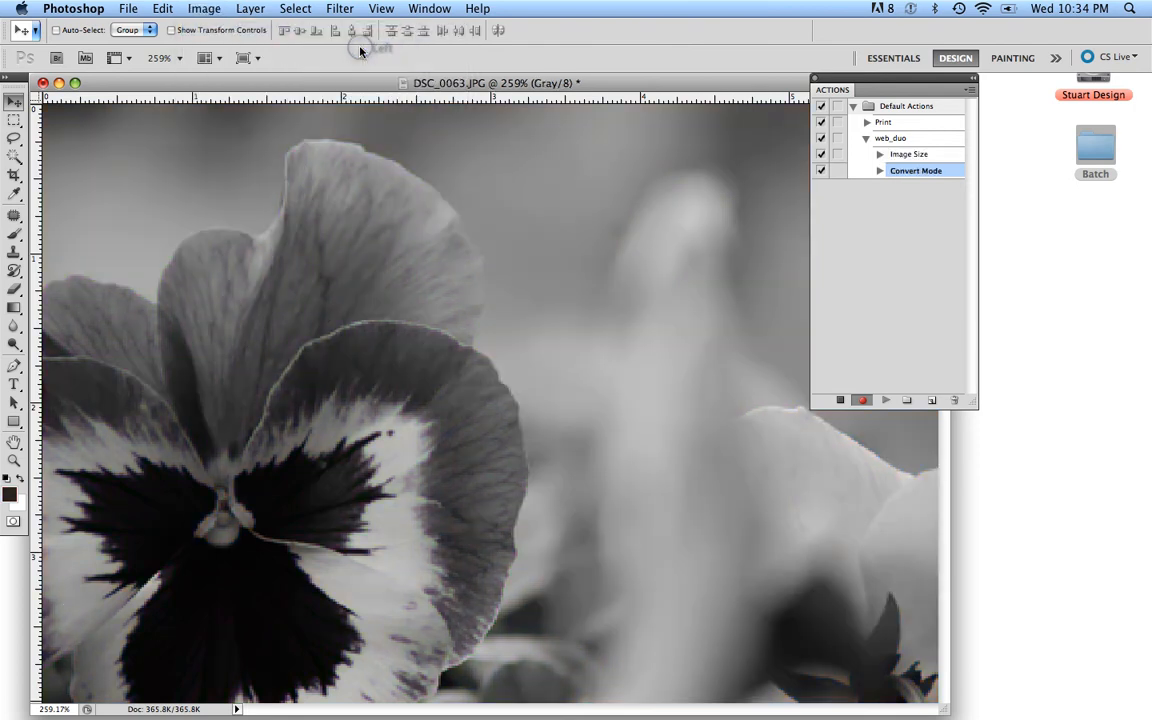
- Convert the grayscale image to Duotone mode with the Custom preset's black and blue inks
left_click(205, 9)
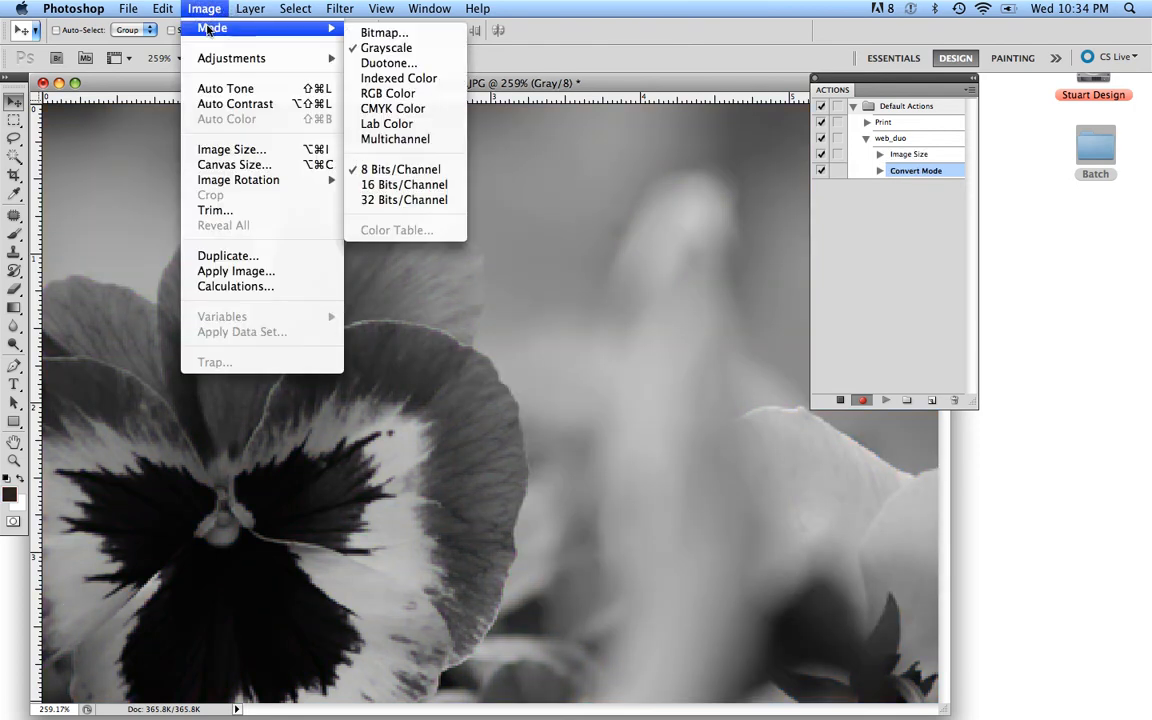
mouse_move(313, 37)
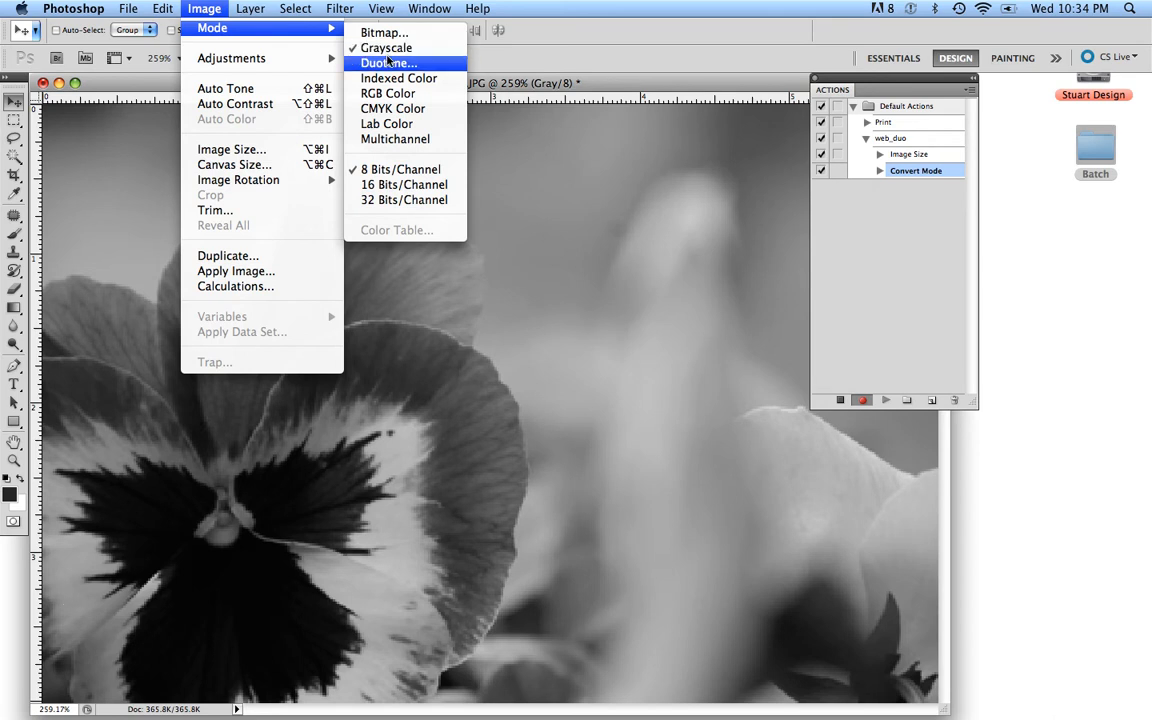
left_click(388, 63)
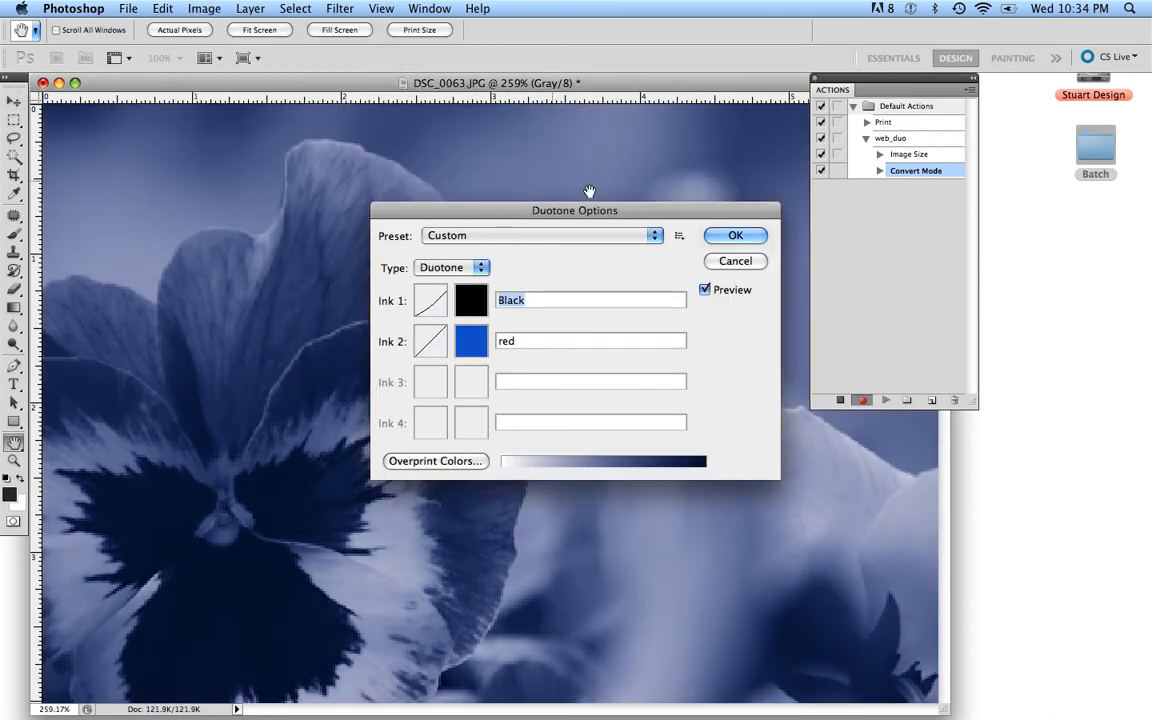
left_click(736, 235)
key("v")
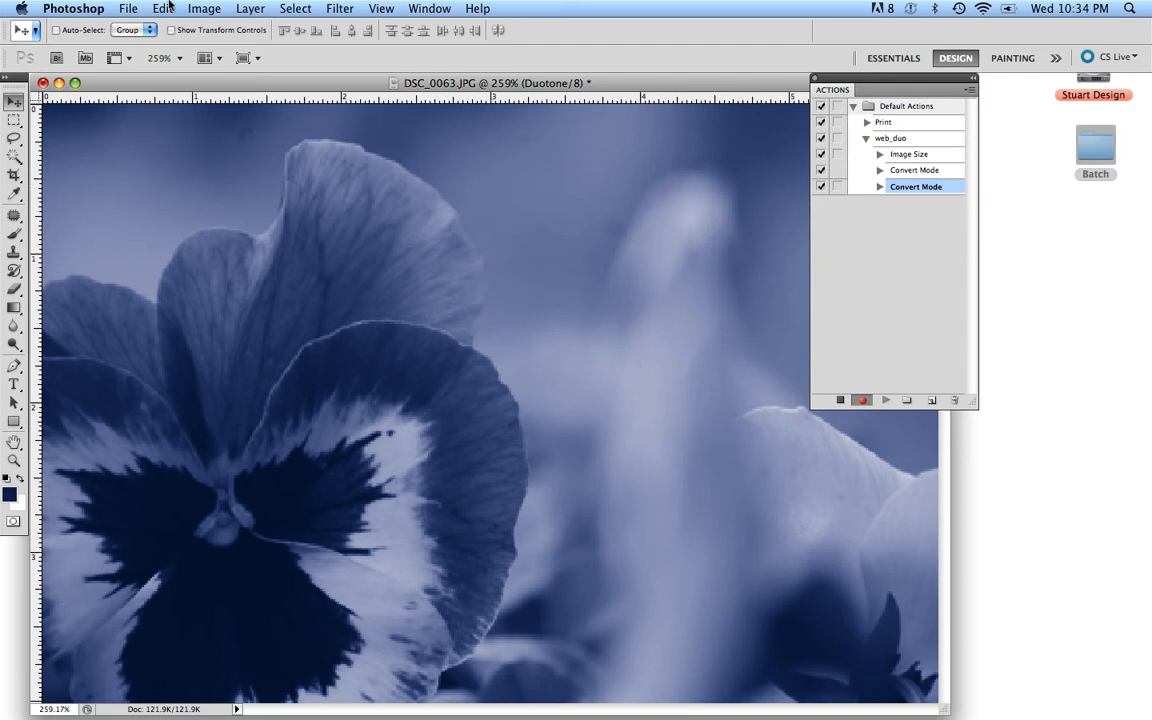
- Set up a Save for Web & Devices export of the duotone with the JPEG High preset, keeping High quality
left_click(128, 8)
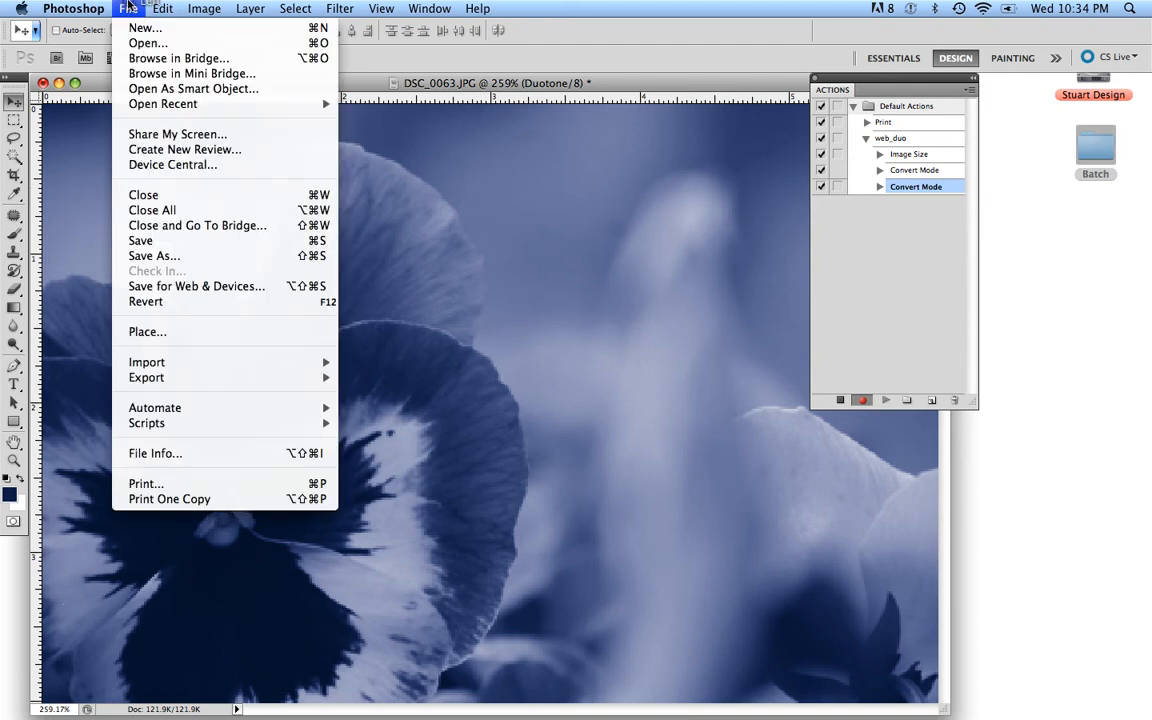
left_click(170, 287)
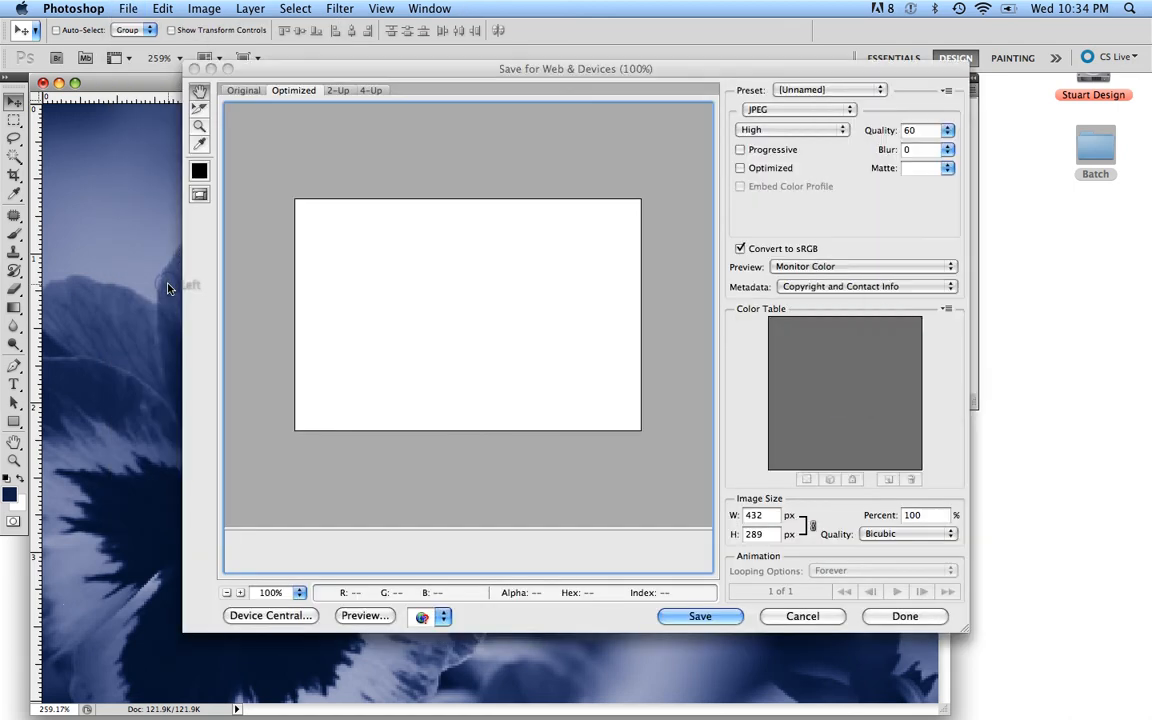
left_click(800, 90)
mouse_move(793, 15)
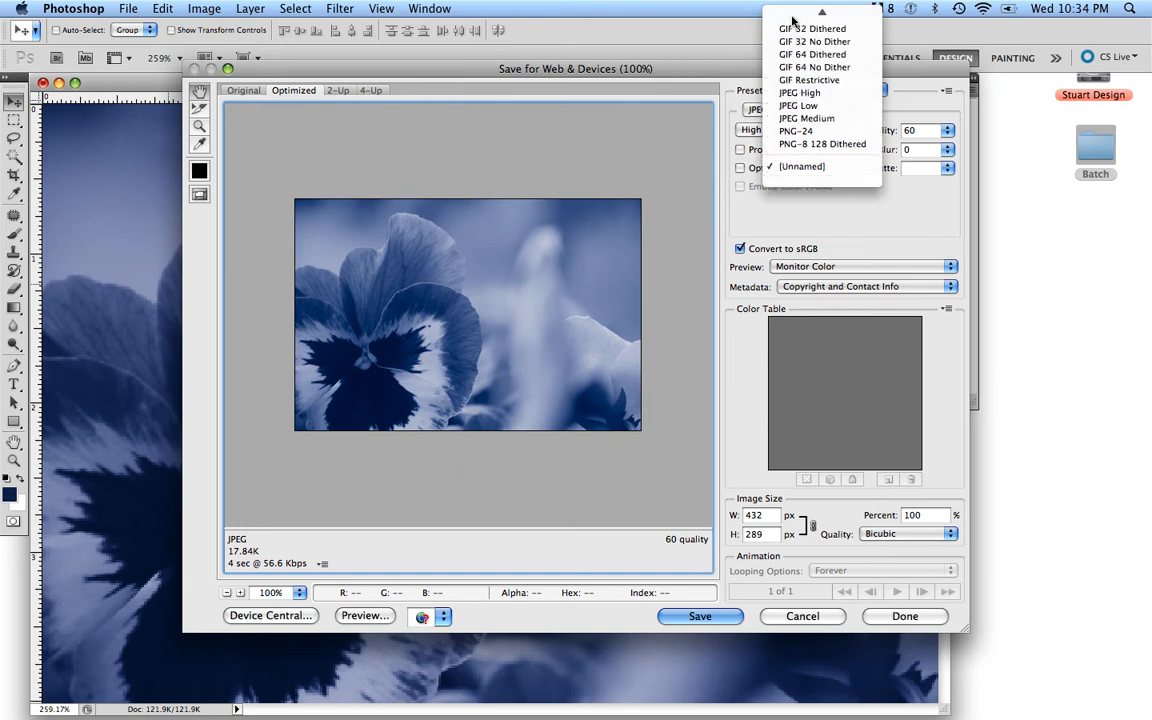
left_click(799, 104)
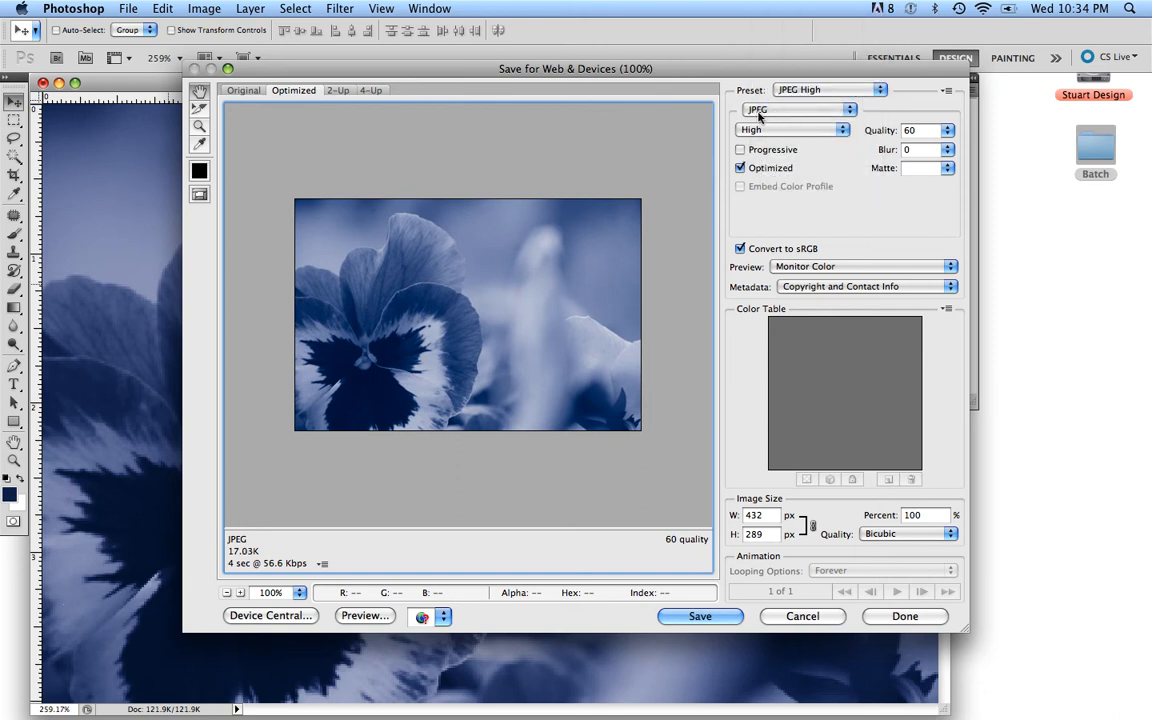
left_click(760, 110)
left_click(762, 110)
left_click(760, 131)
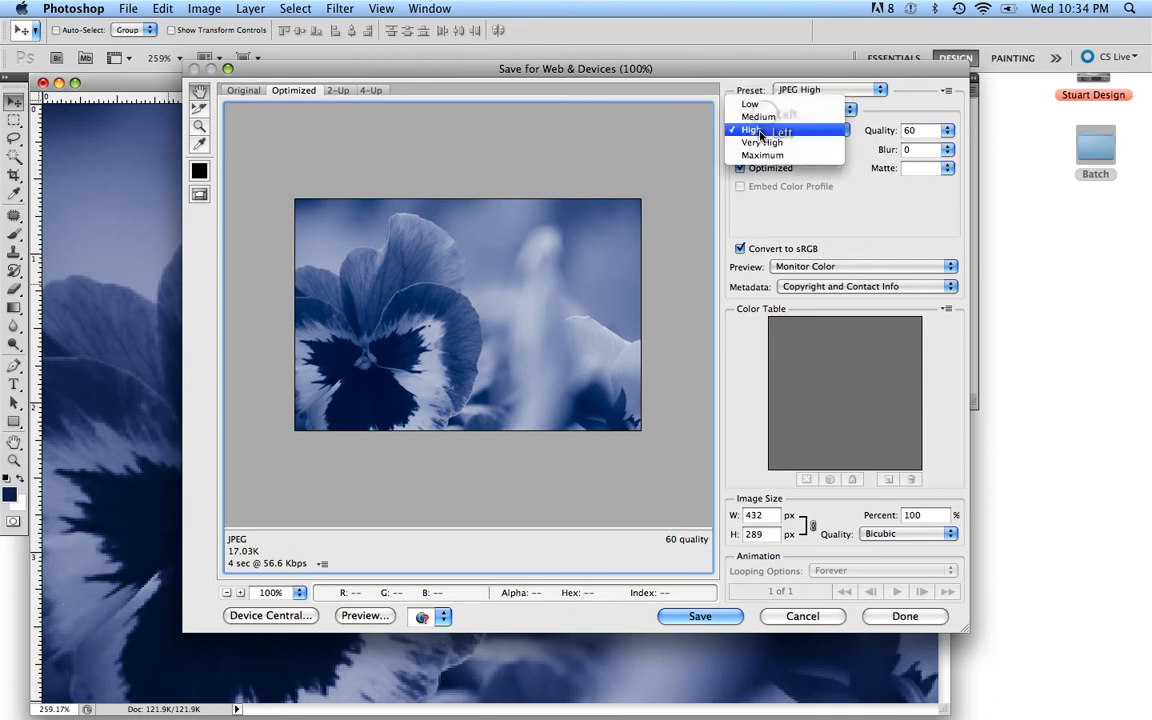
left_click(760, 132)
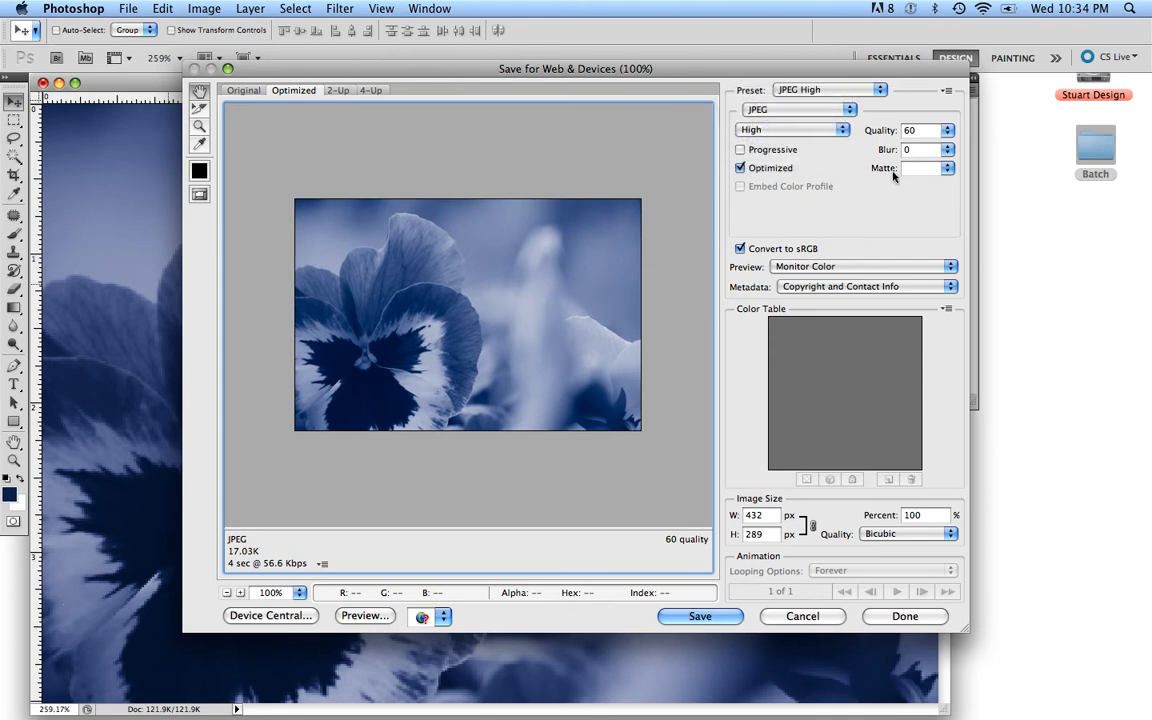
- Save the optimized image as DSC_0063.jpg in the Web folder inside Batch, with format Images Only
left_click(700, 616)
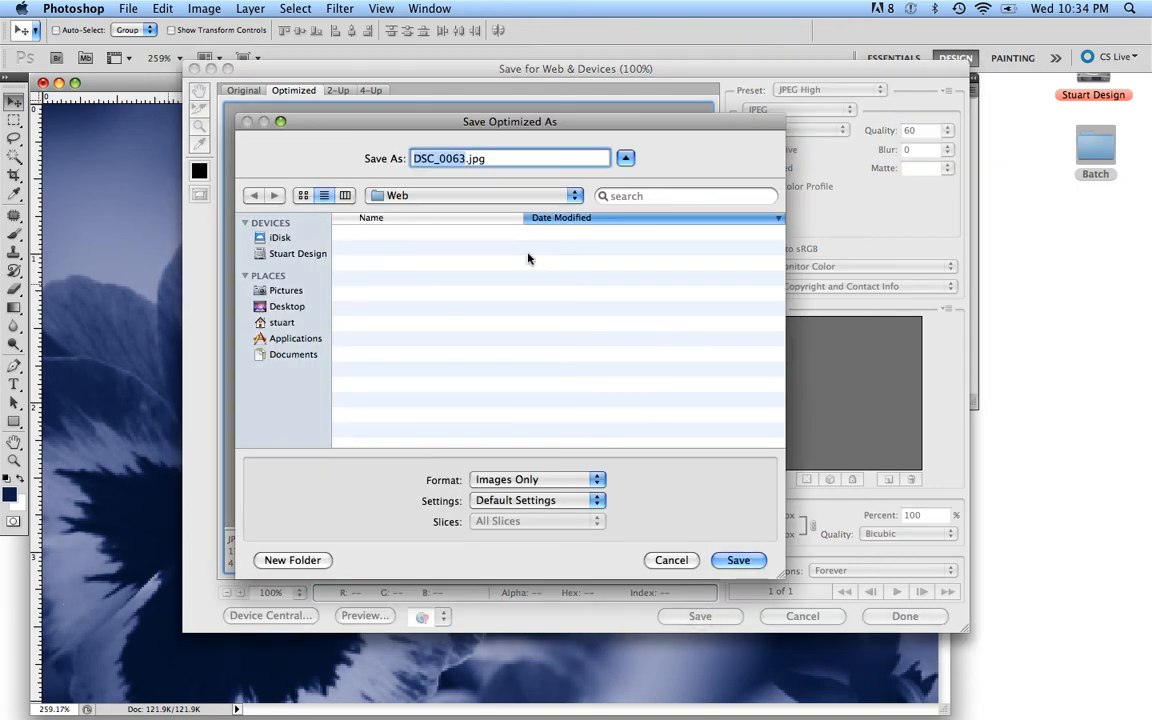
left_click(428, 195)
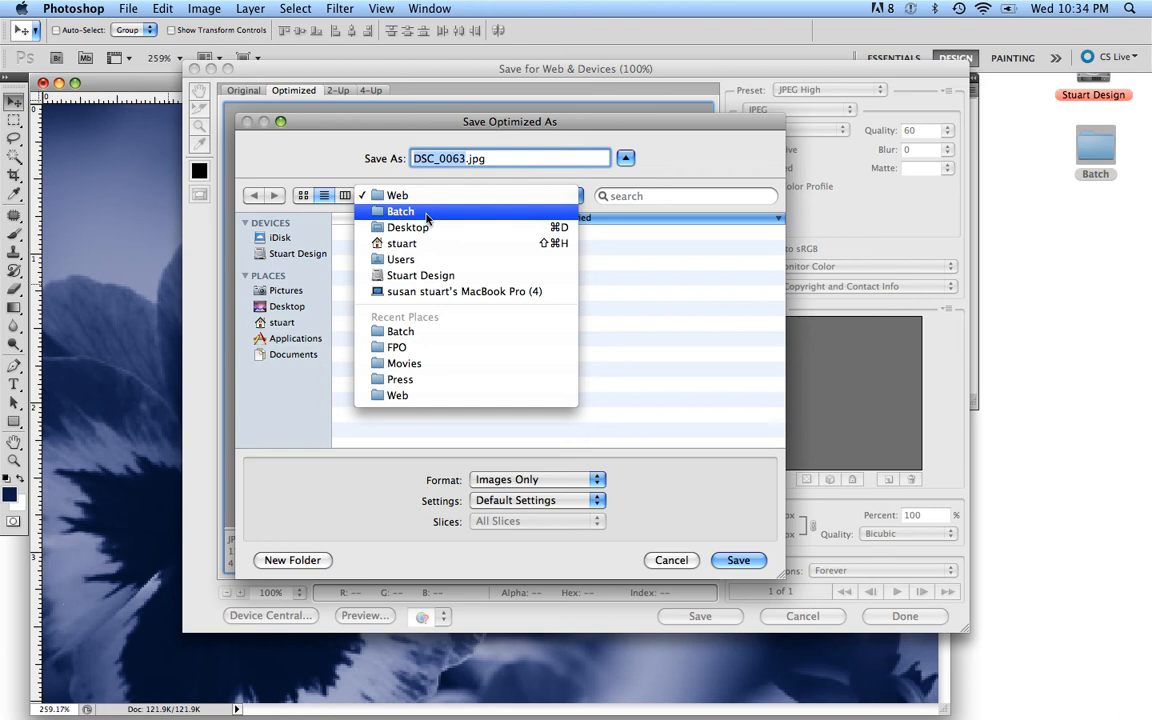
left_click(447, 196)
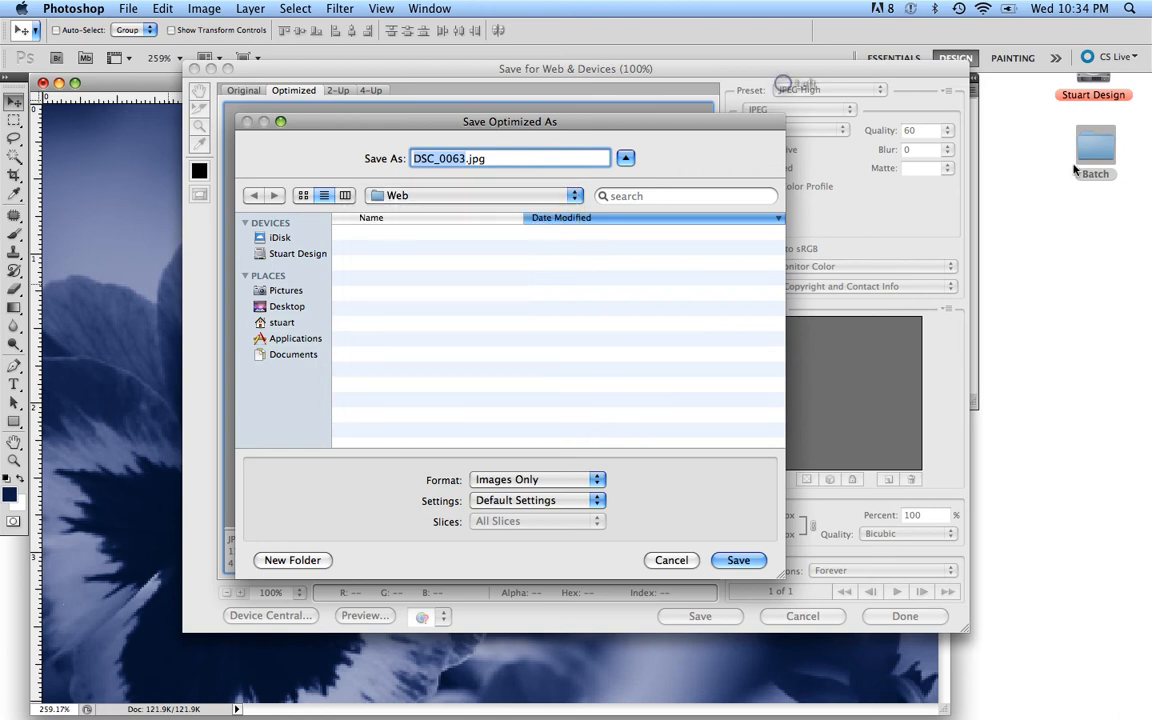
left_click(449, 197)
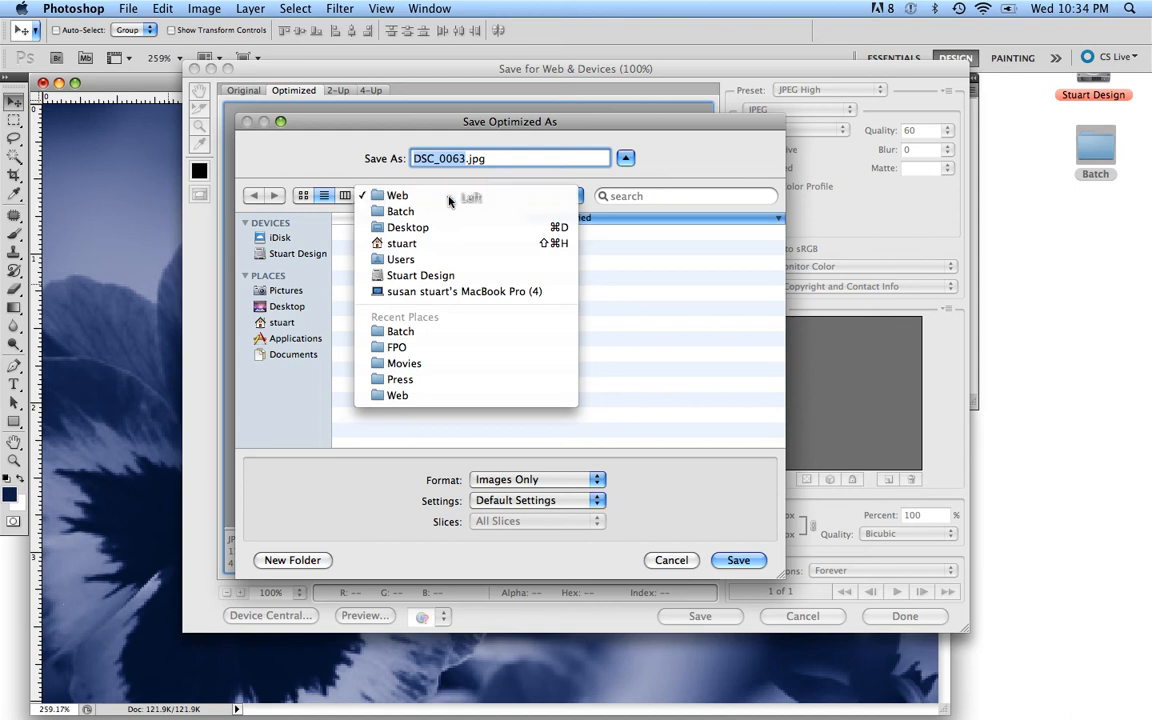
left_click(449, 199)
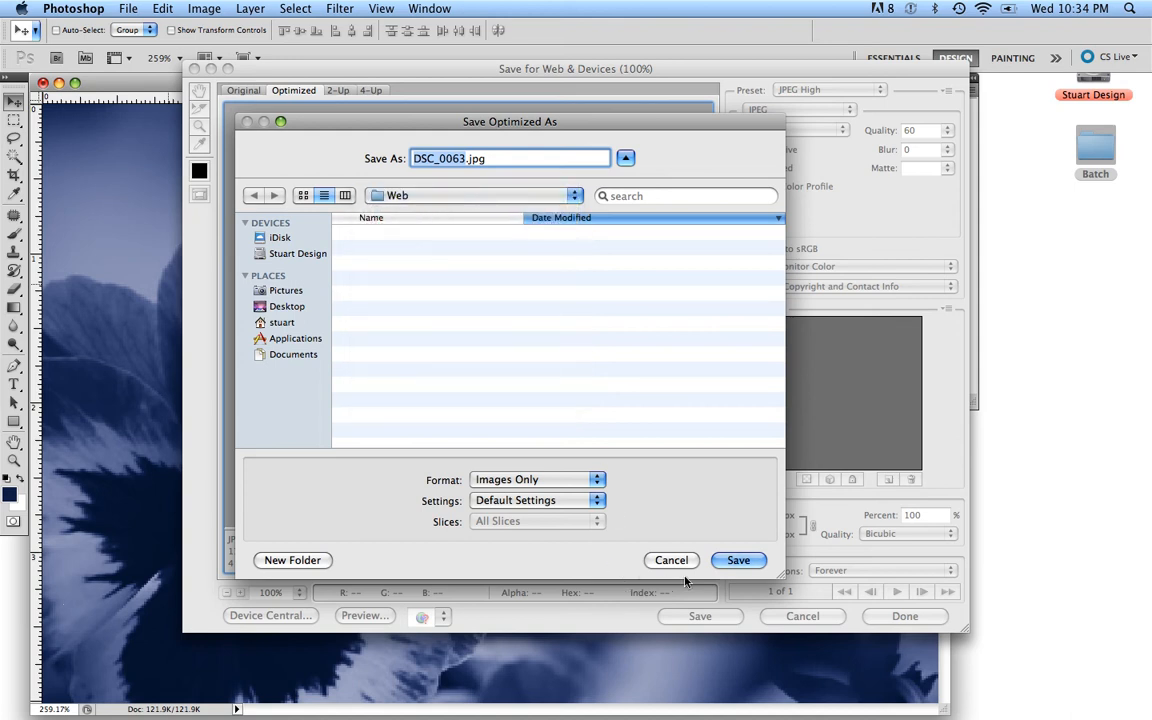
left_click(738, 561)
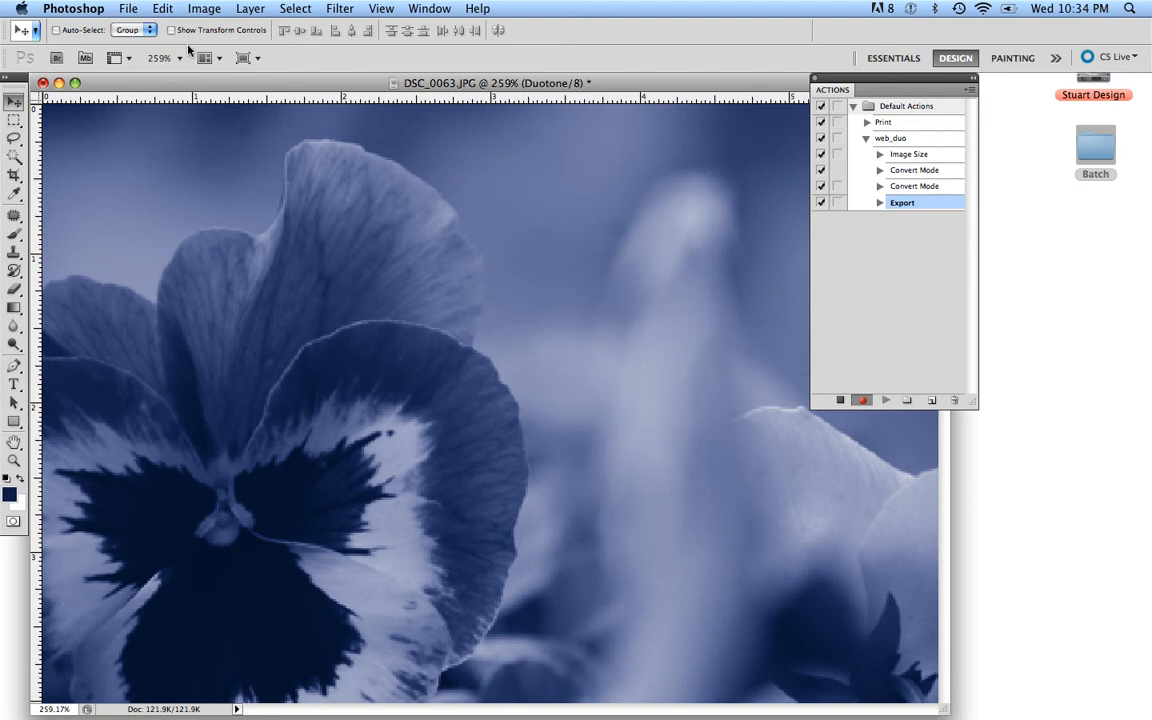
- Close the DSC_0063.JPG document without saving its changes
left_click(128, 8)
left_click(148, 195)
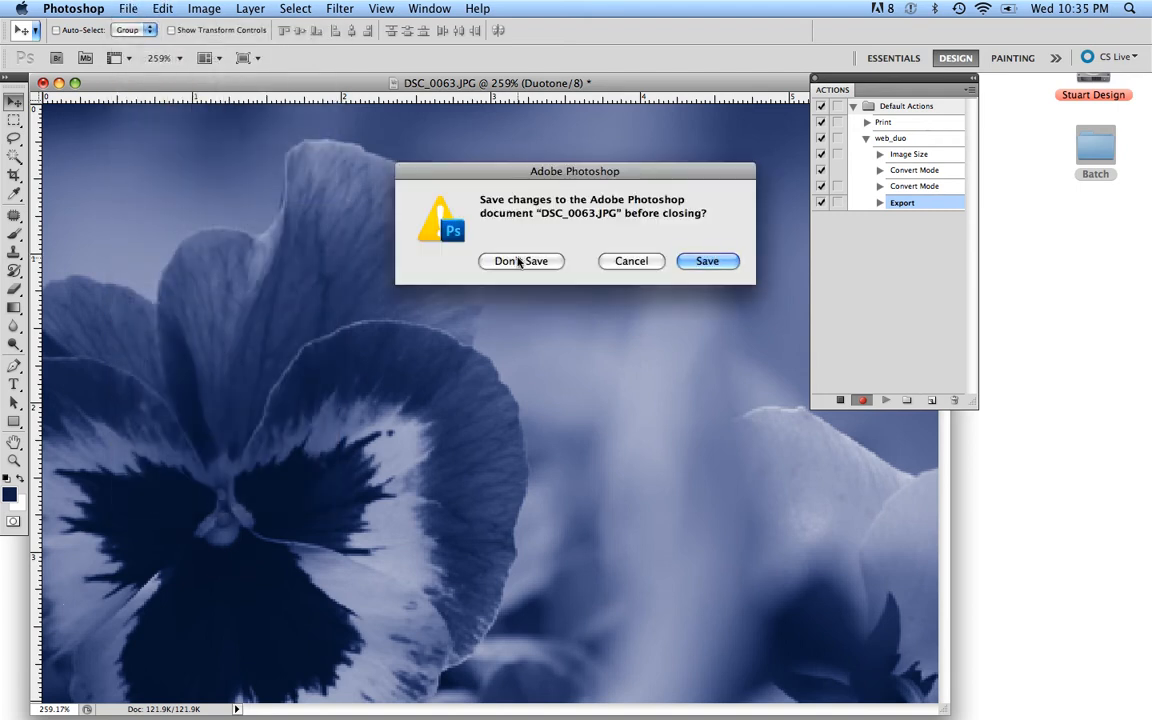
left_click(518, 260)
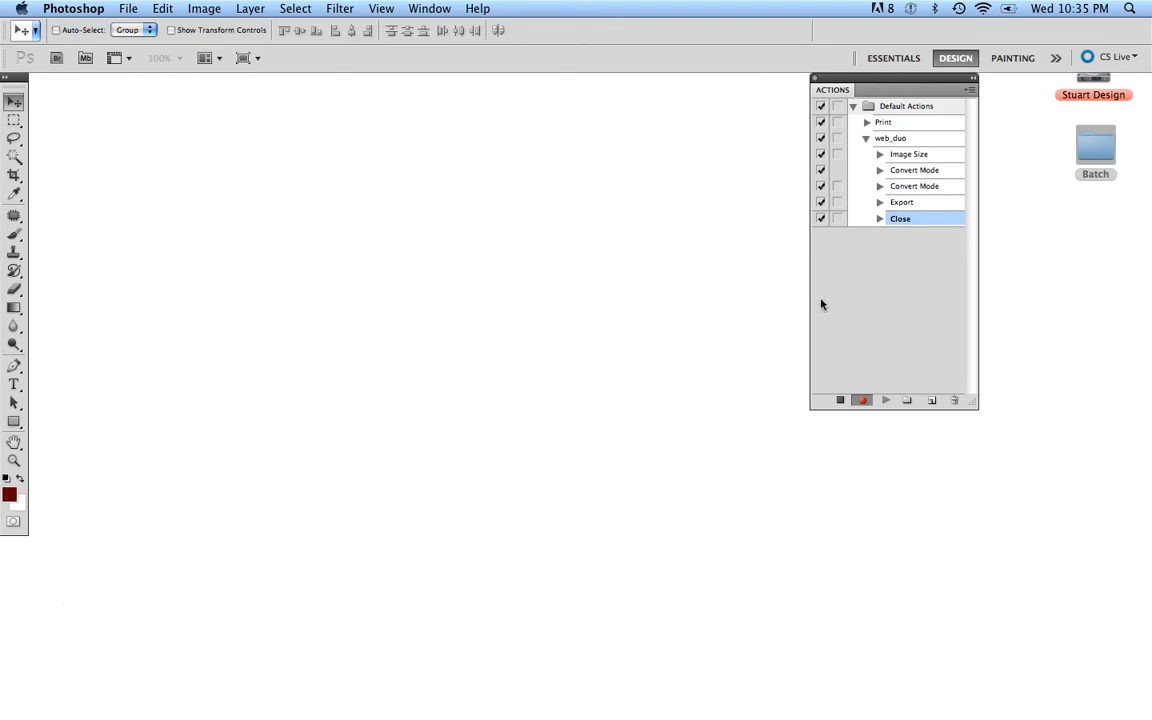
- Stop recording the web_duo action and collapse its list of recorded commands
left_click(840, 400)
left_click(867, 138)
- Start a Batch automation that plays the web_duo action from the Default Actions set
left_click(121, 8)
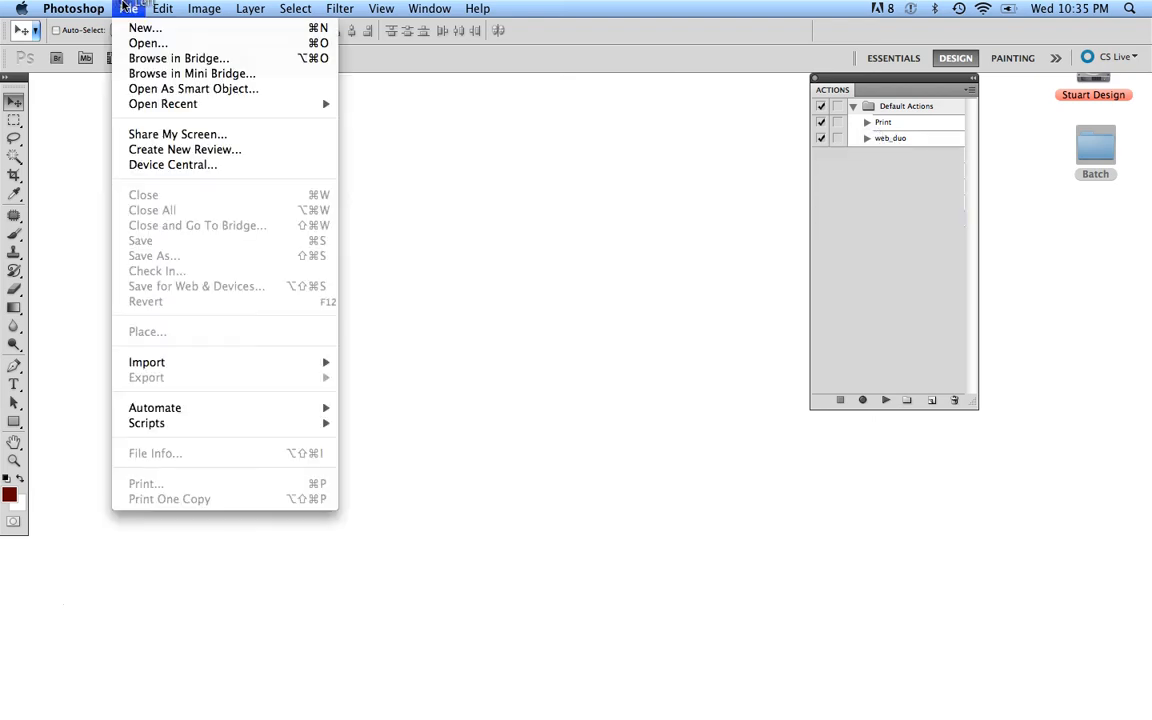
mouse_move(164, 412)
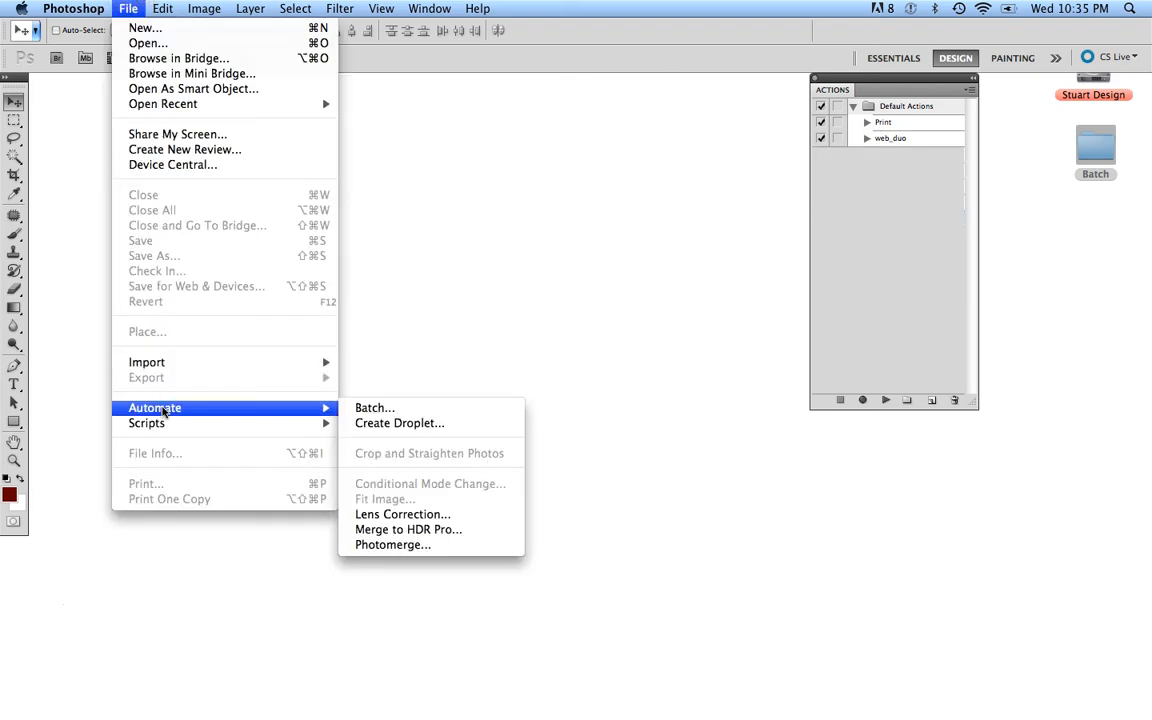
left_click(352, 410)
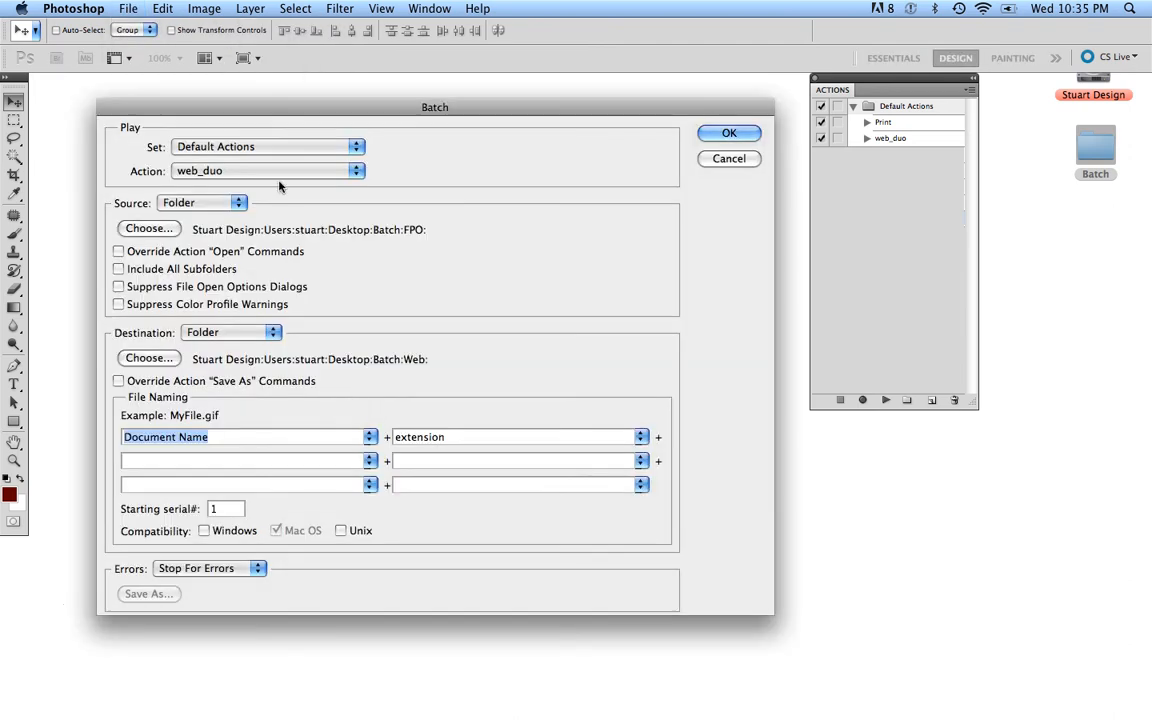
left_click_drag(145, 110, 176, 114)
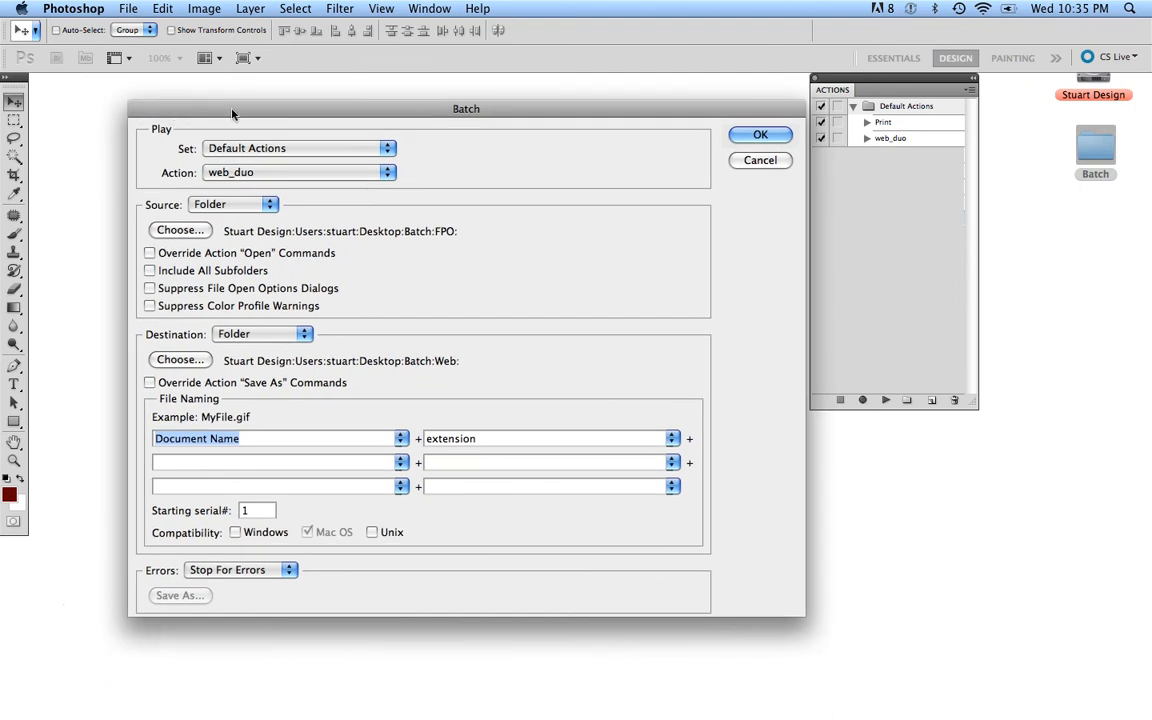
left_click(216, 177)
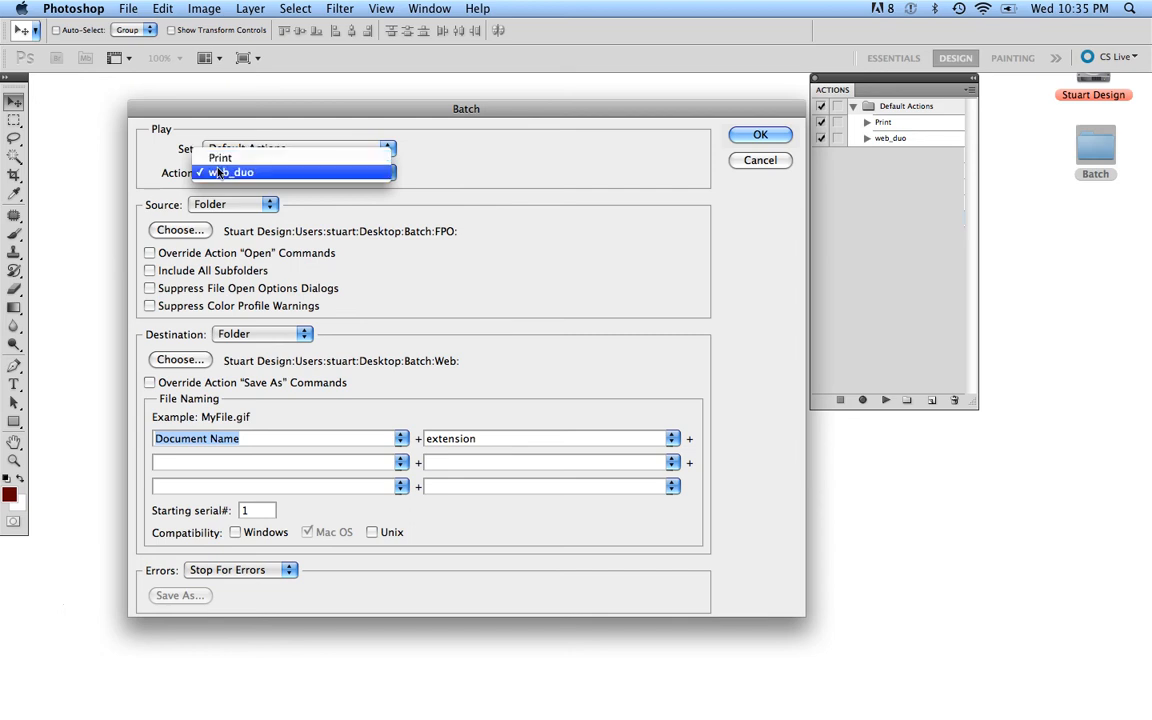
left_click(218, 173)
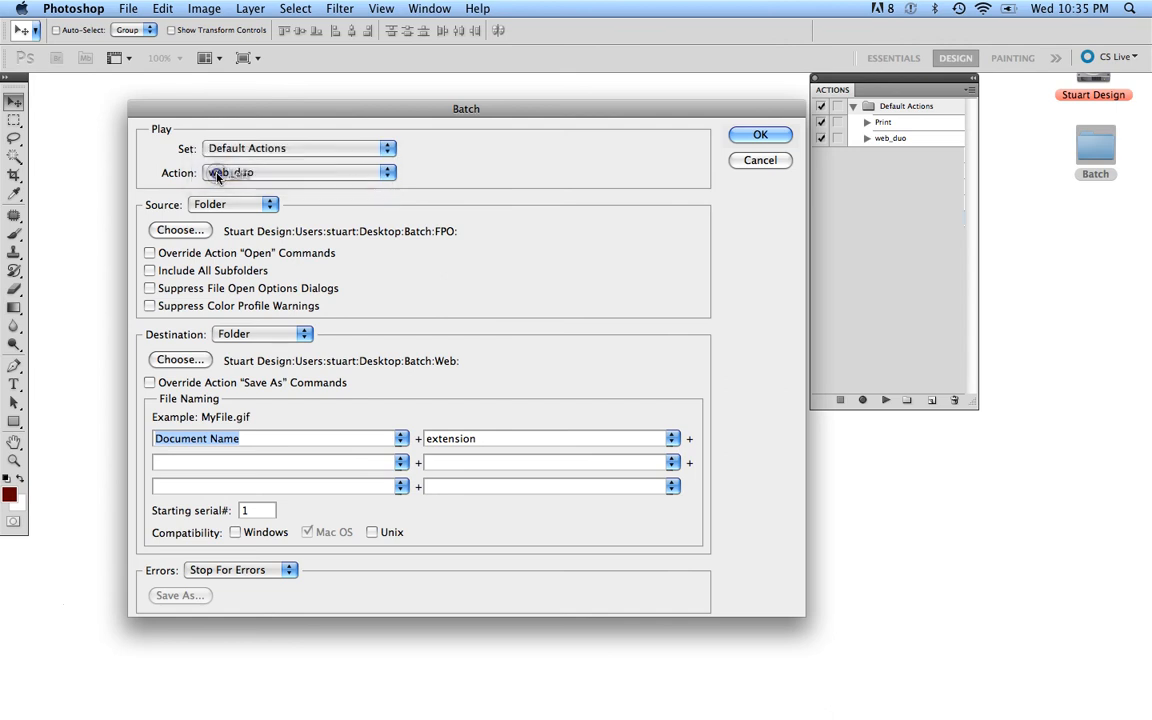
- Set the batch source to the FPO folder inside Batch on the Desktop
left_click(204, 232)
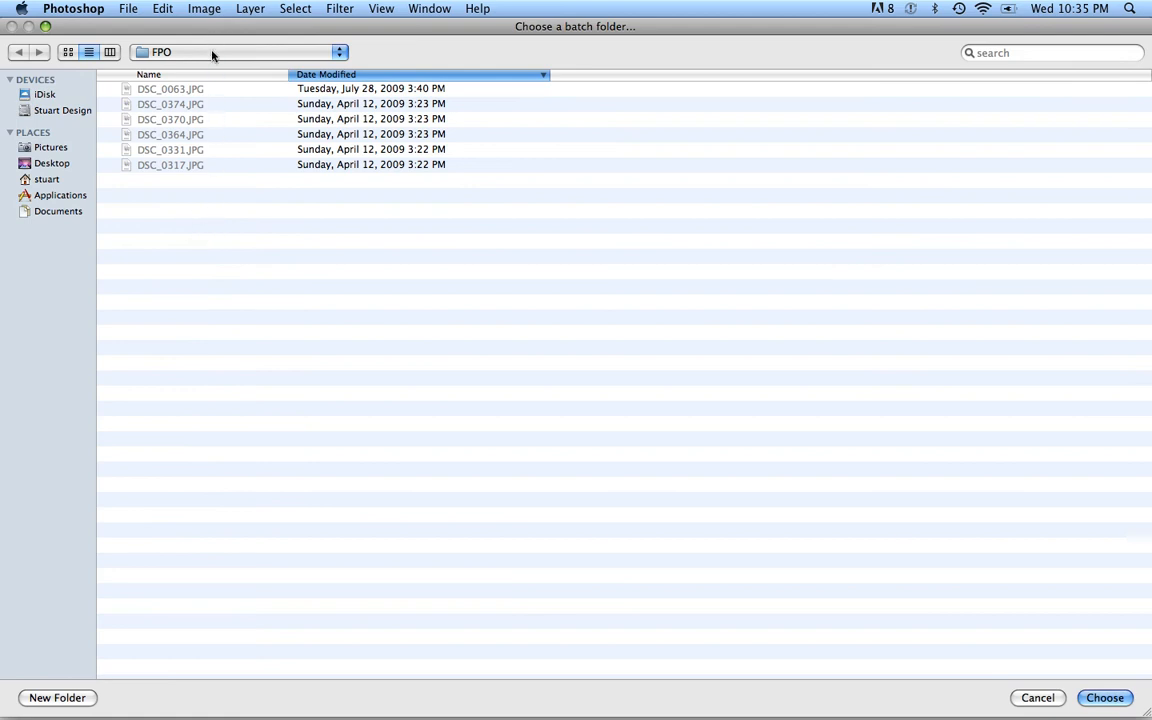
left_click(212, 53)
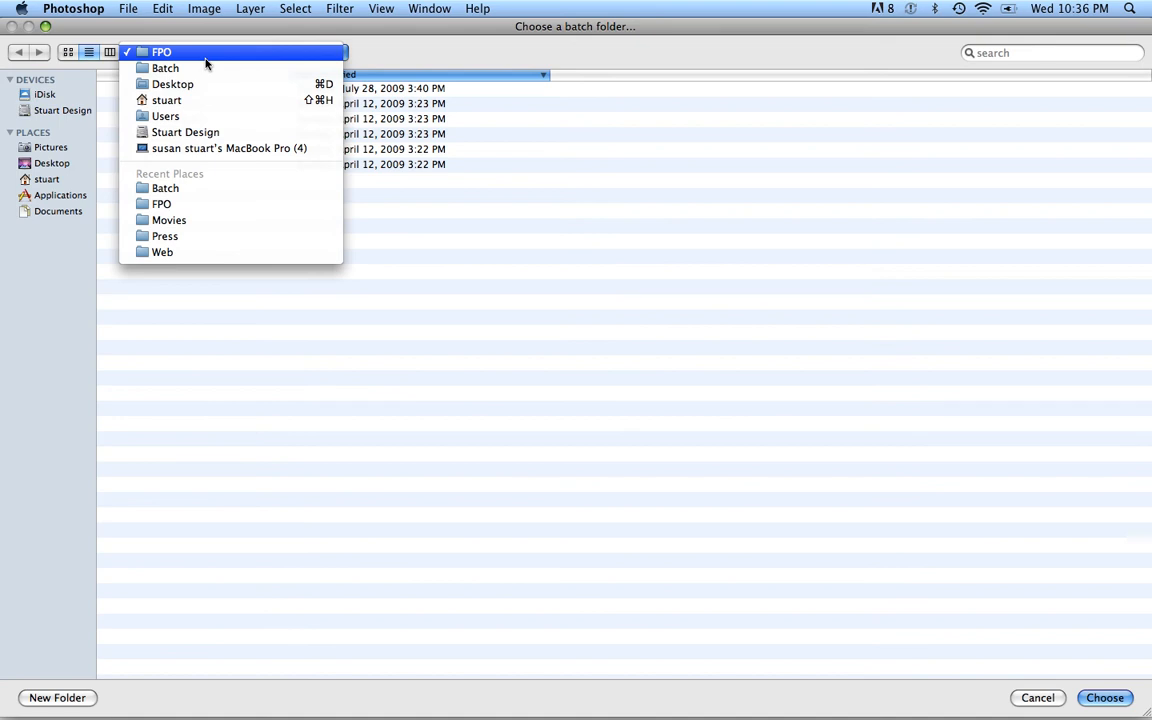
left_click(206, 58)
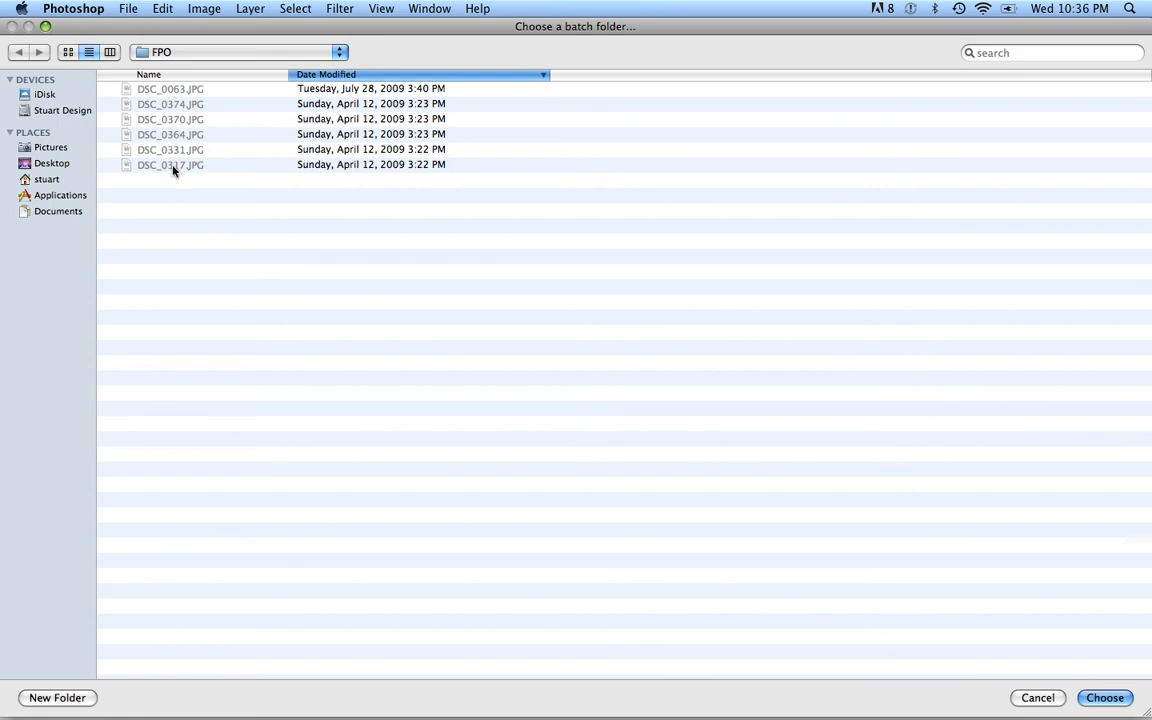
left_click(1122, 697)
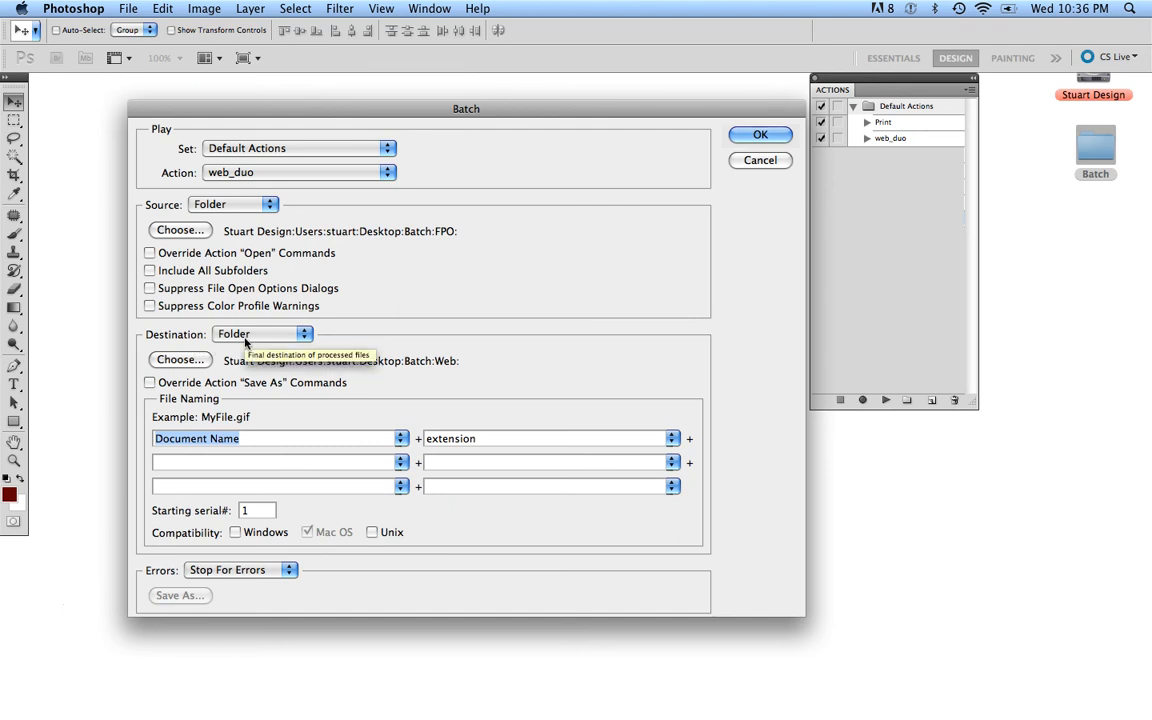
- Set the batch destination to the Web folder inside Batch on the Desktop
left_click(176, 362)
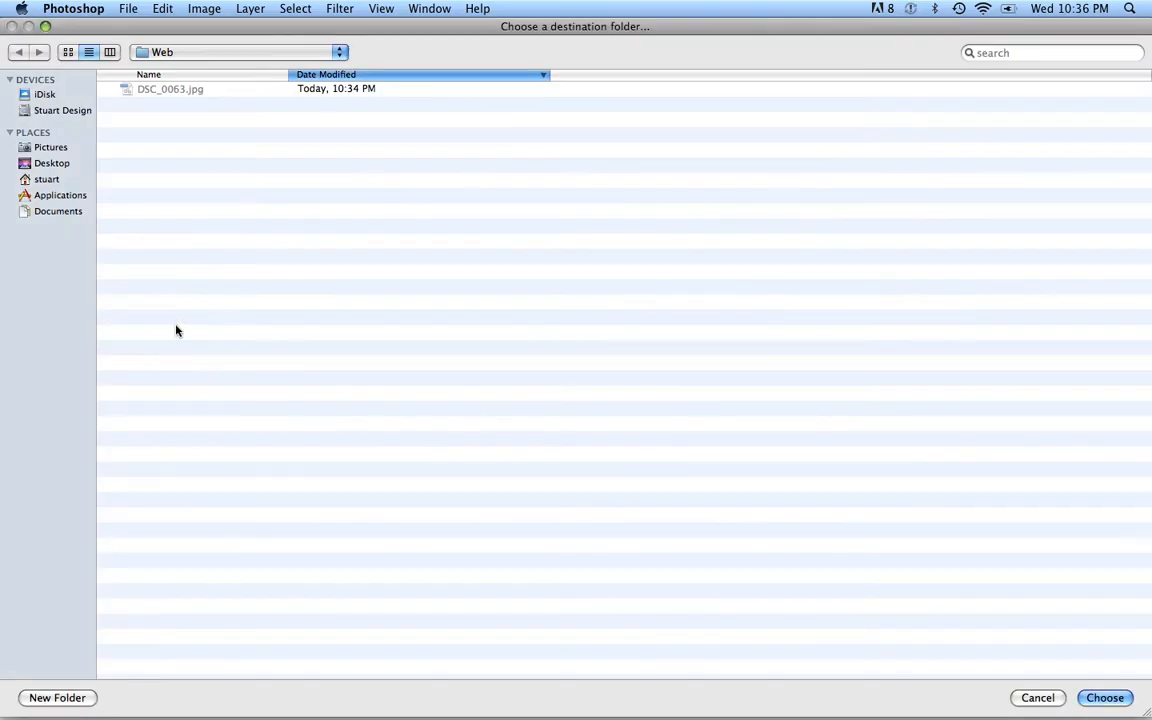
left_click(198, 55)
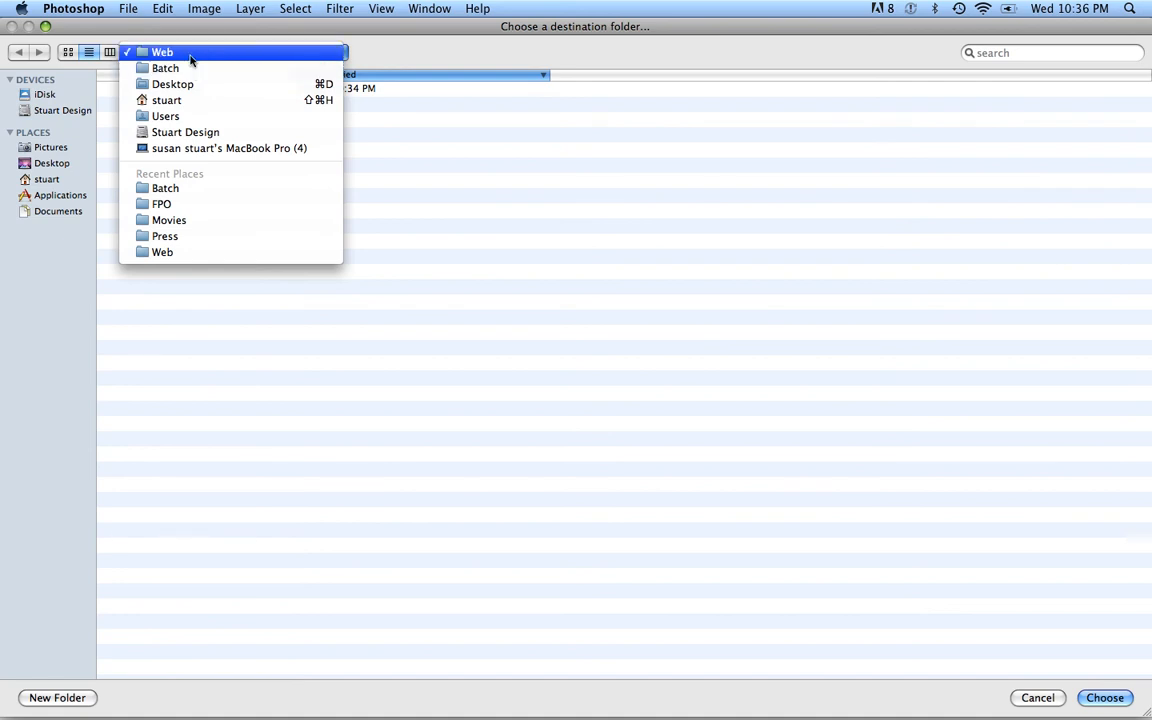
left_click(190, 57)
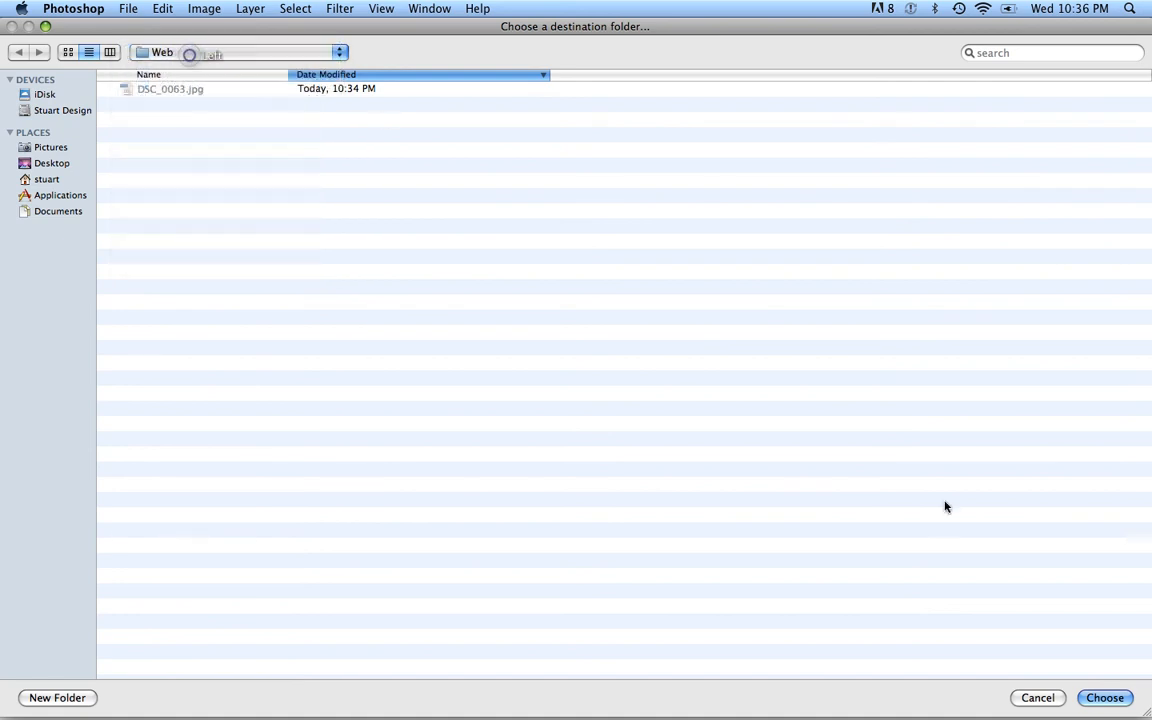
left_click(1108, 696)
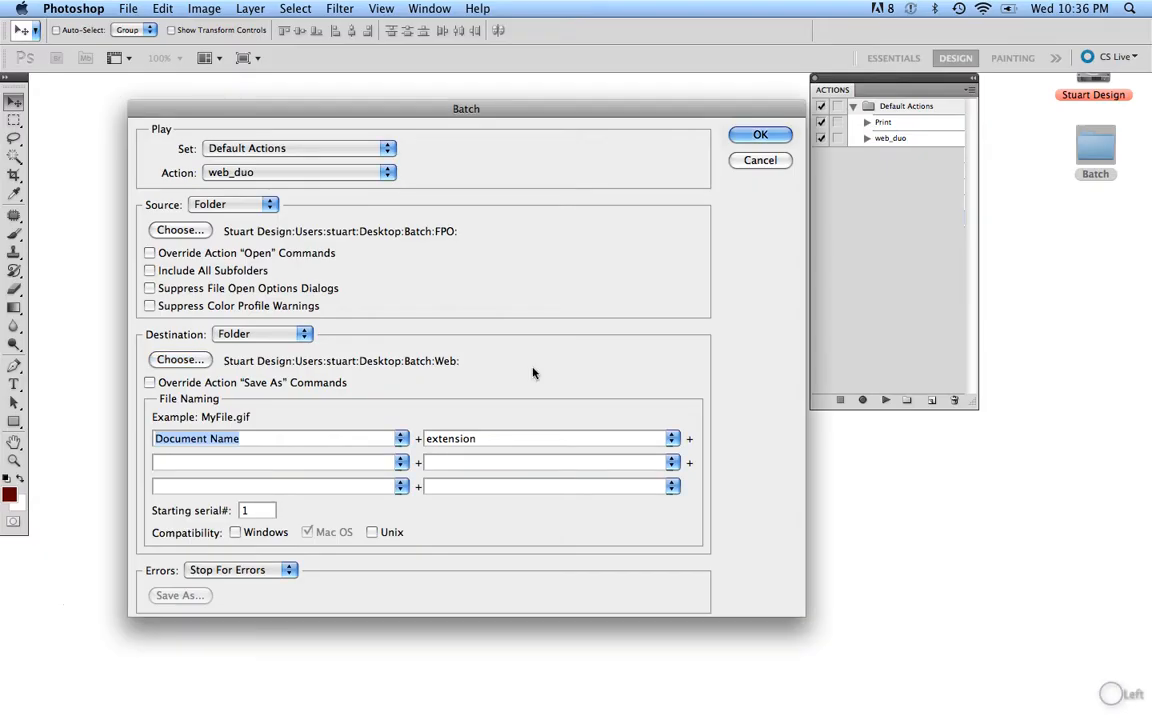
- Run the batch with the "Save As" override off and files named Document Name + extension
left_click(150, 383)
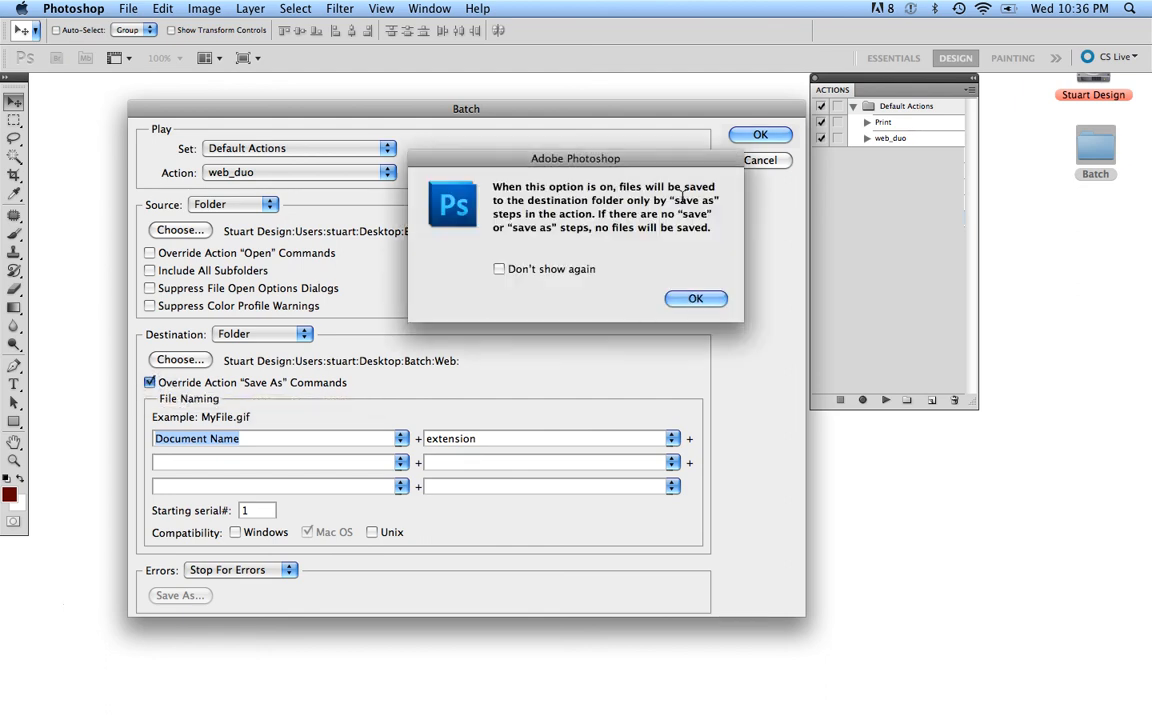
left_click(693, 298)
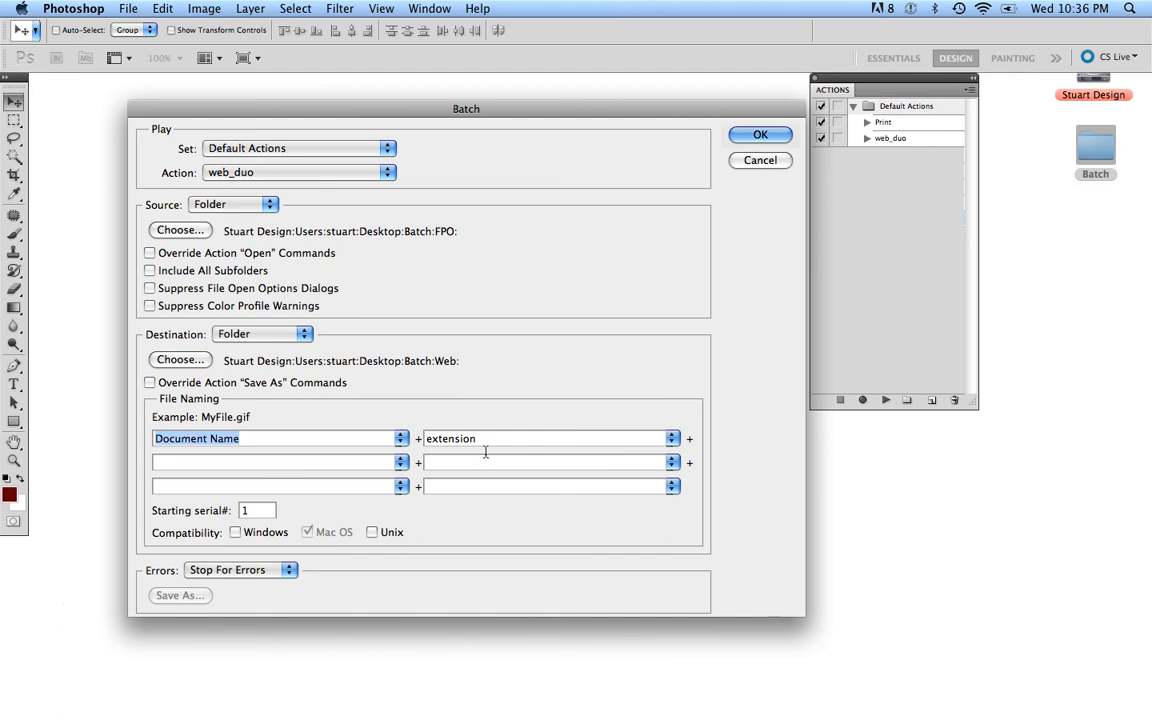
left_click(680, 443)
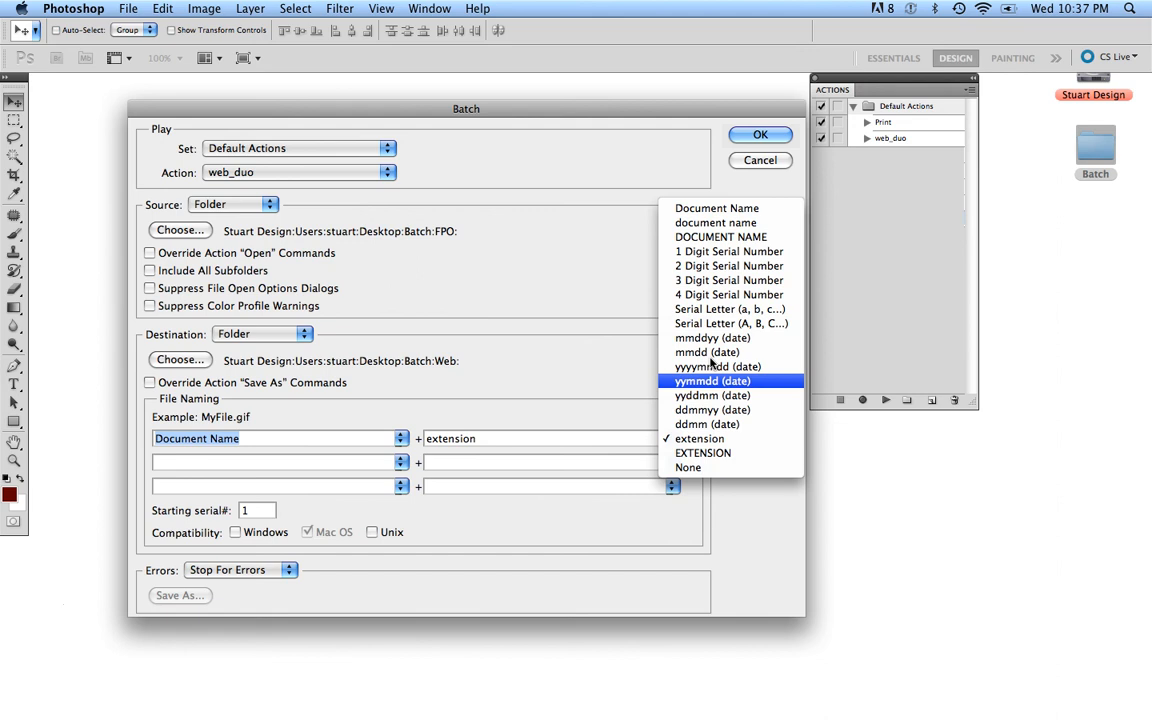
left_click(704, 438)
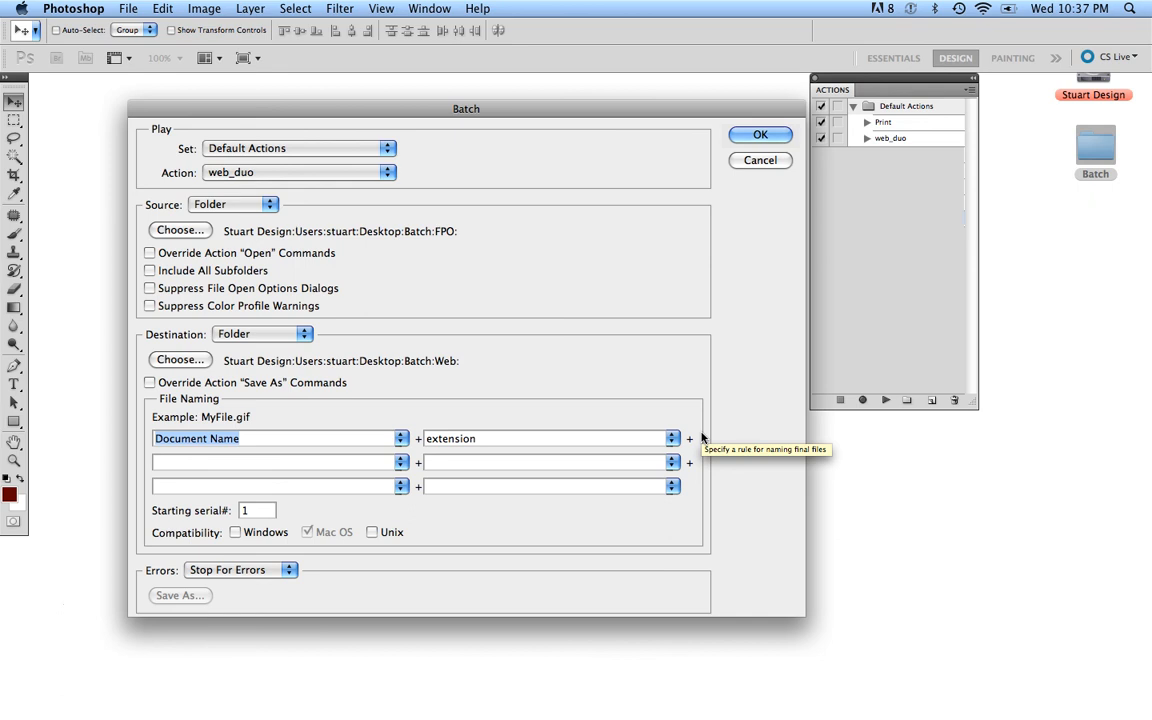
left_click(756, 136)
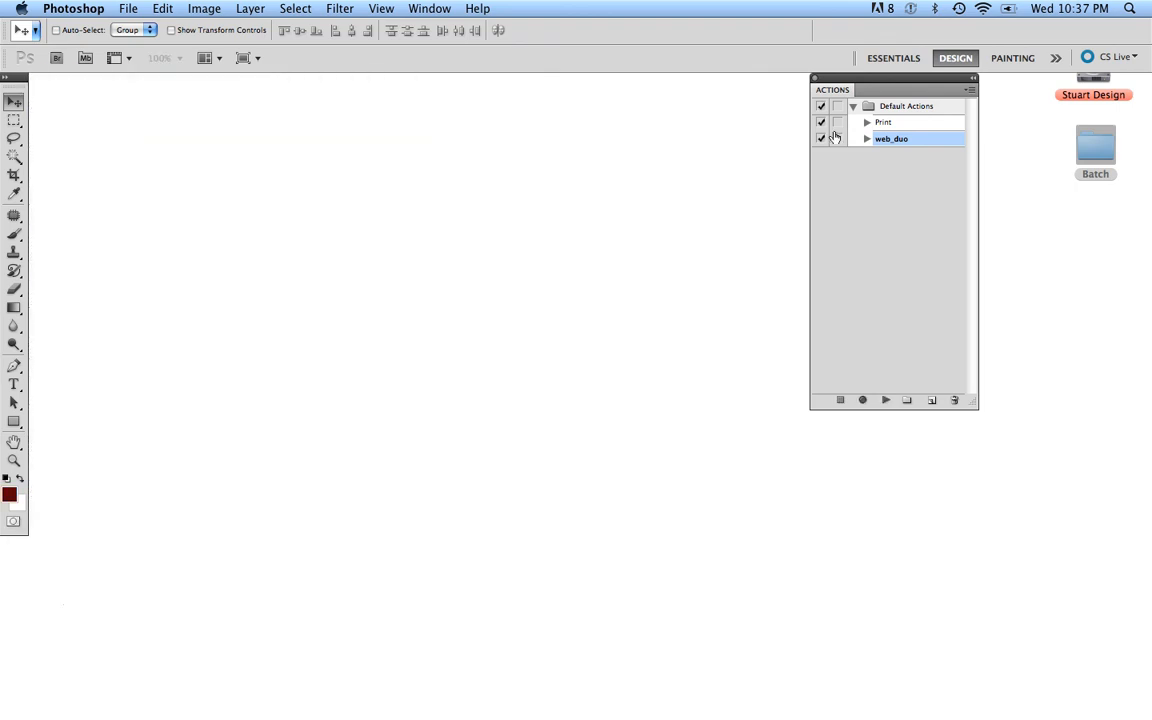
- Switch to Finder and expand the Web folder inside Batch on the Desktop to show its exported files
key("alt+super+d")
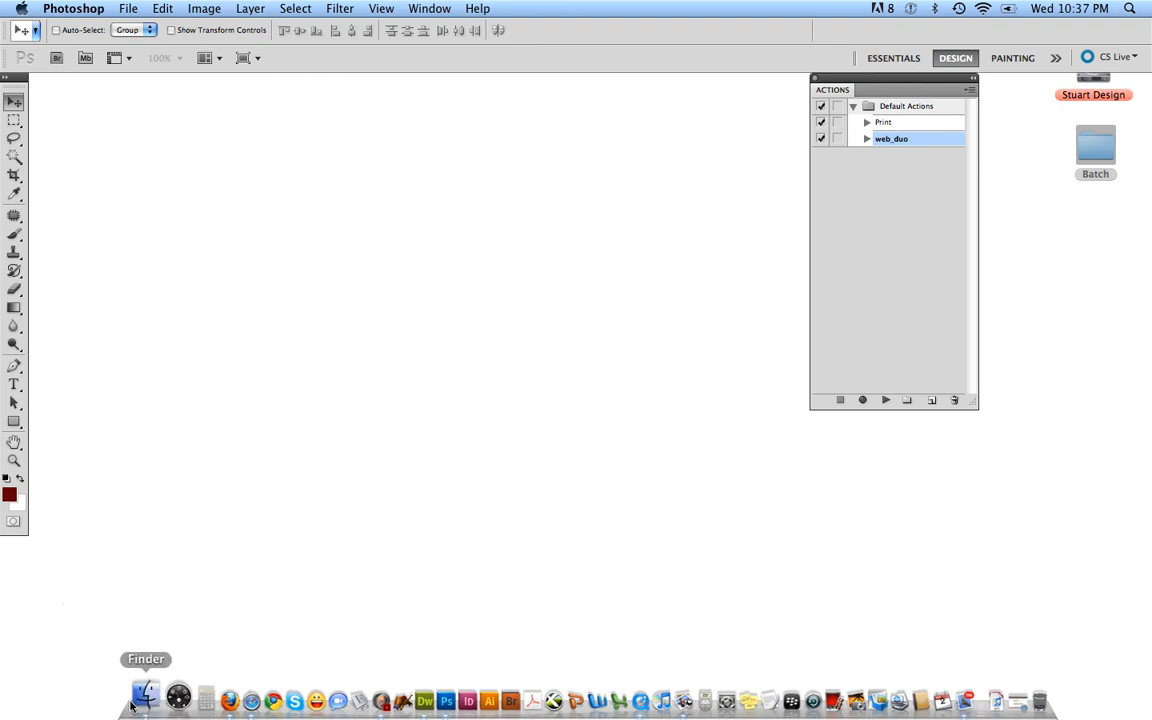
left_click(133, 704)
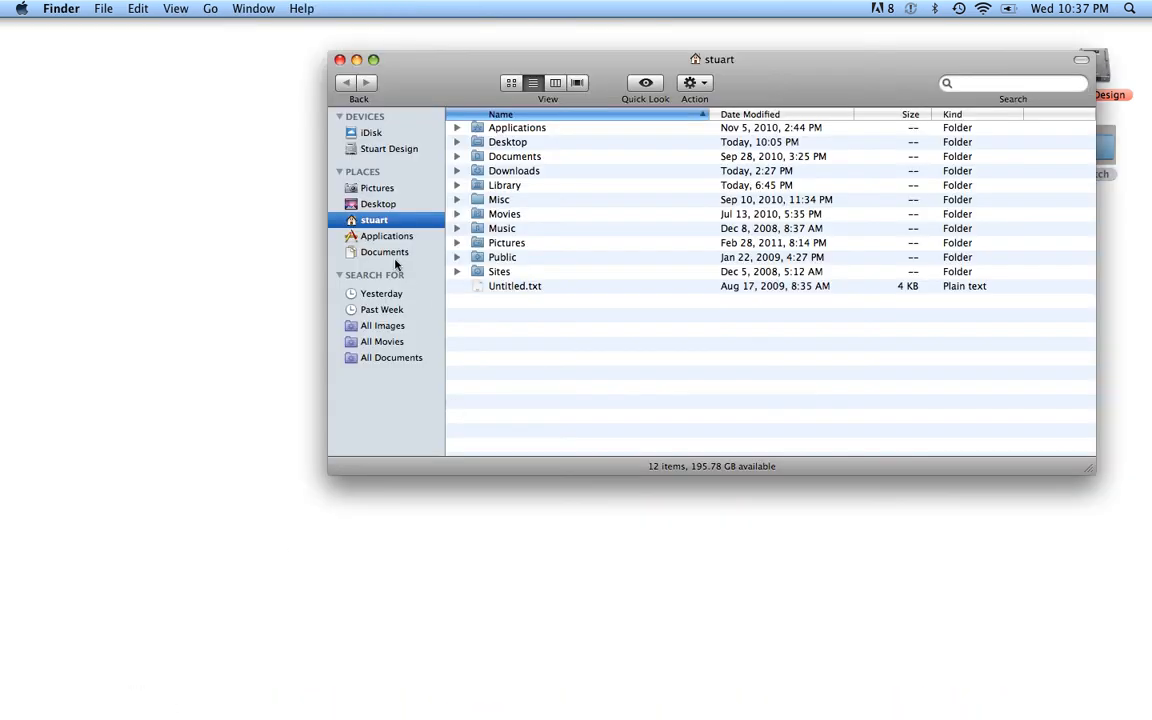
left_click(382, 205)
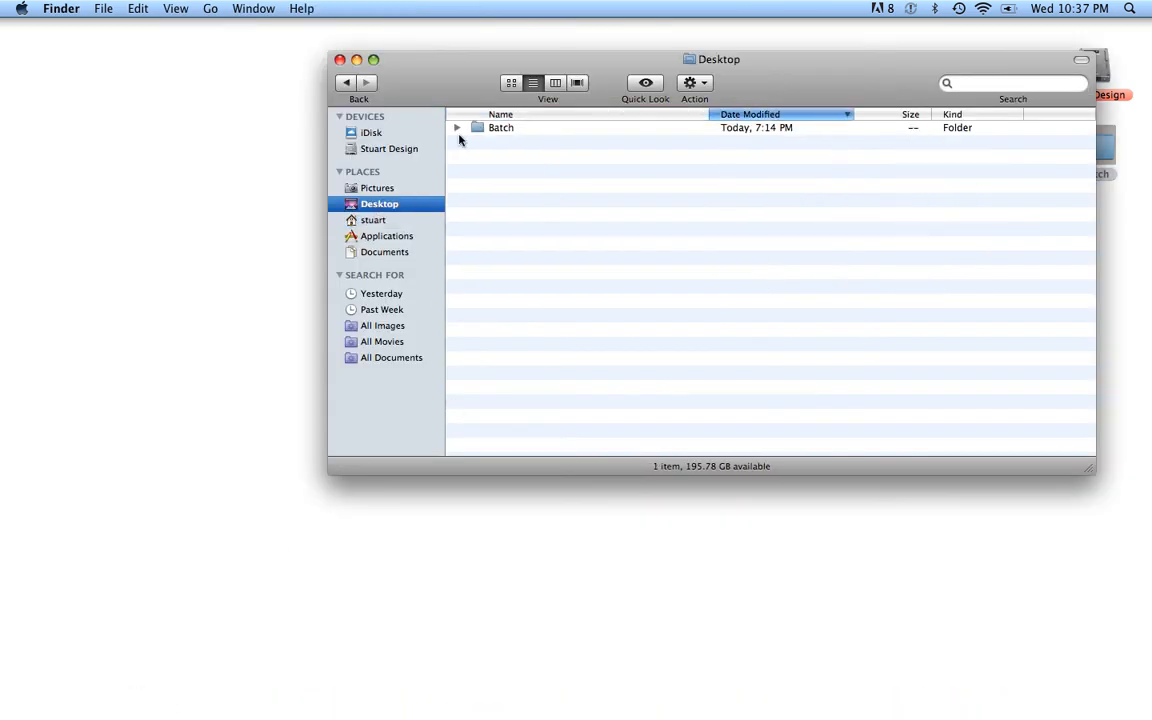
left_click(457, 130)
left_click(476, 157)
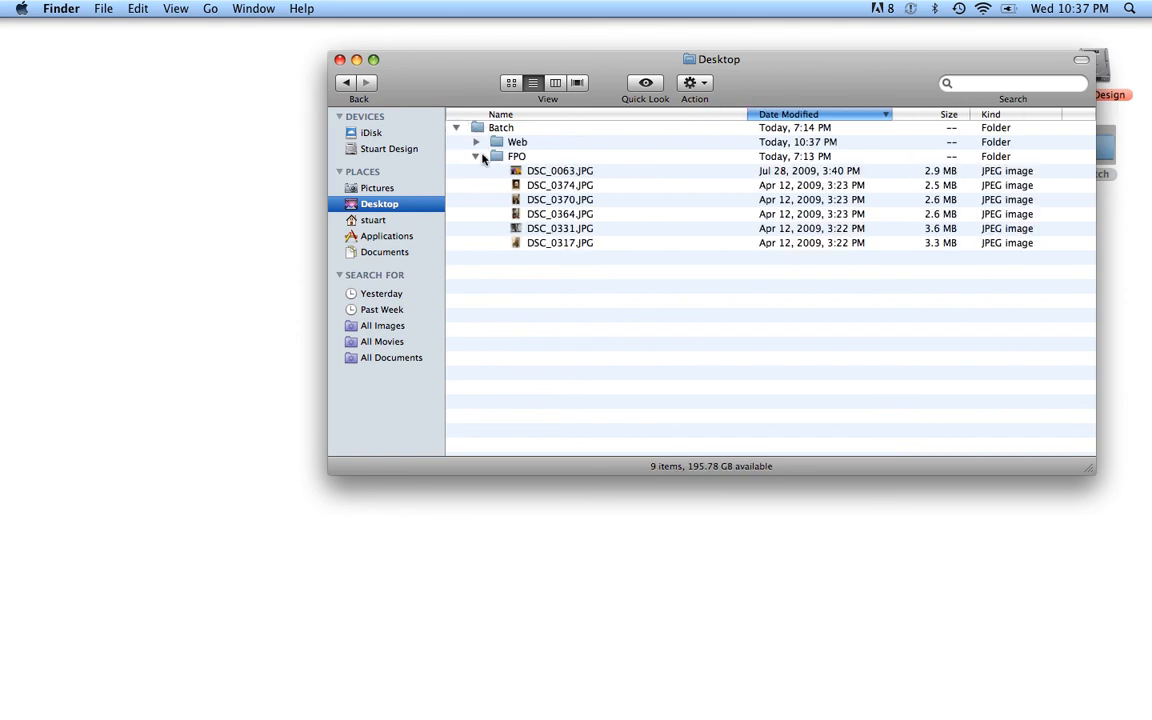
left_click(476, 157)
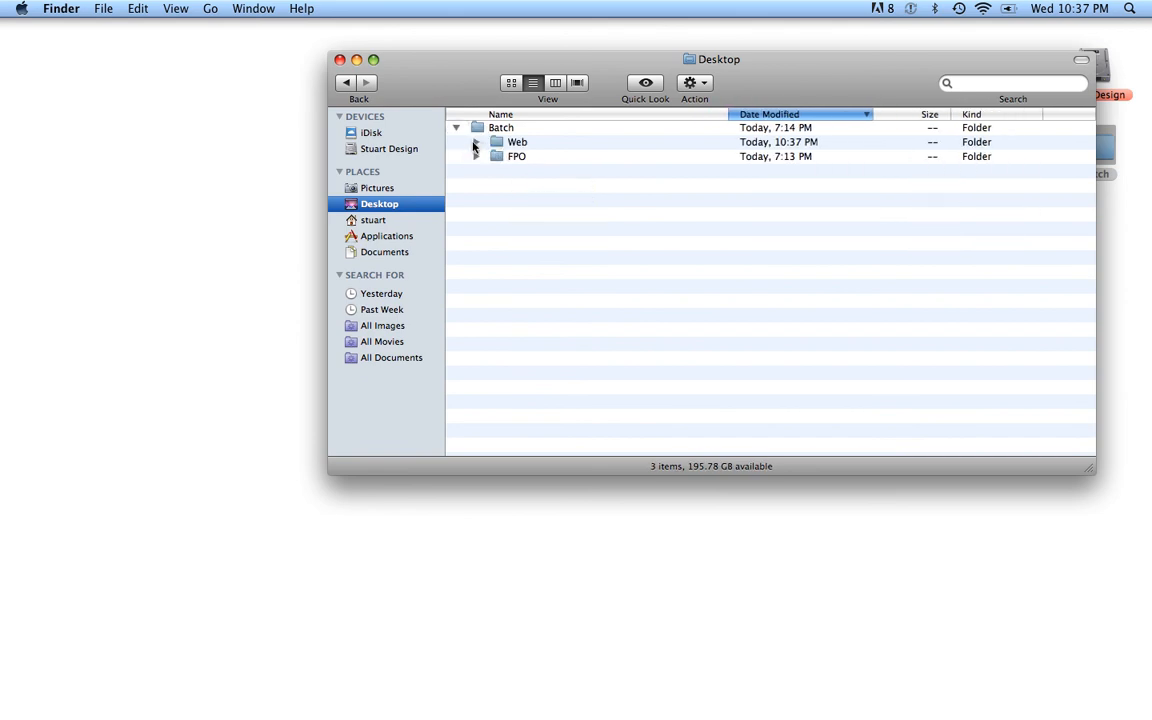
left_click(475, 143)
- Preview the exported JPEGs in the Web folder one after another with Quick Look, starting from DSC_0374.jpg
left_click(481, 156)
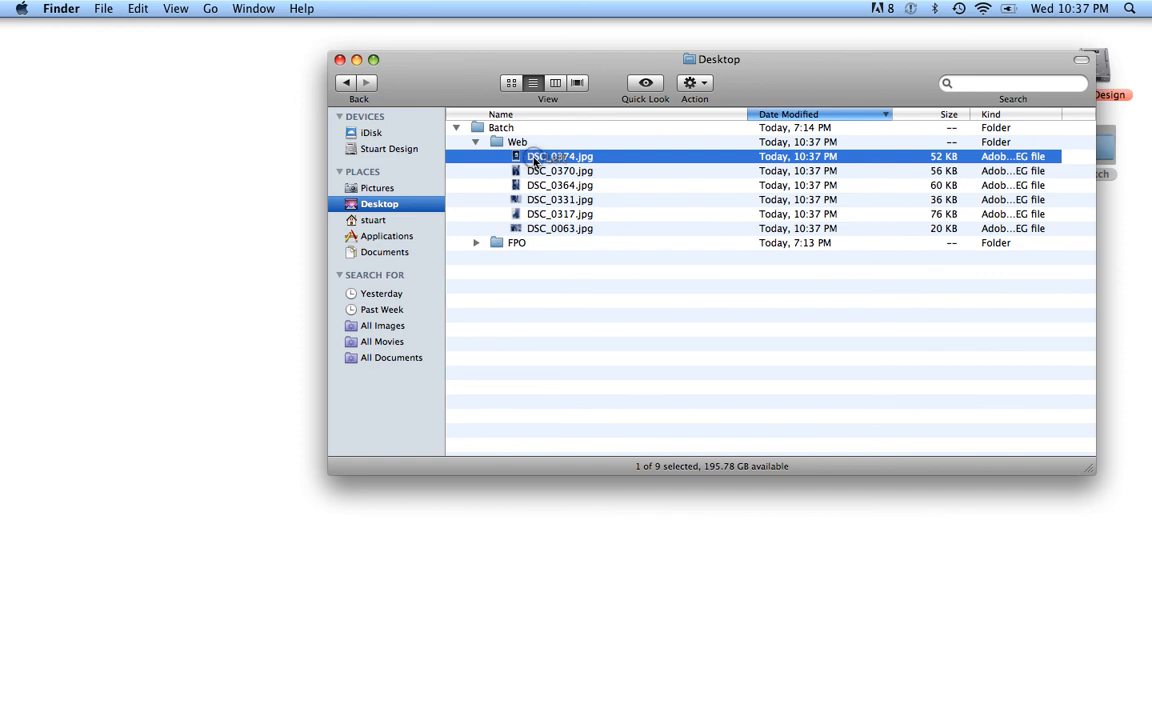
key("space")
key("Down")
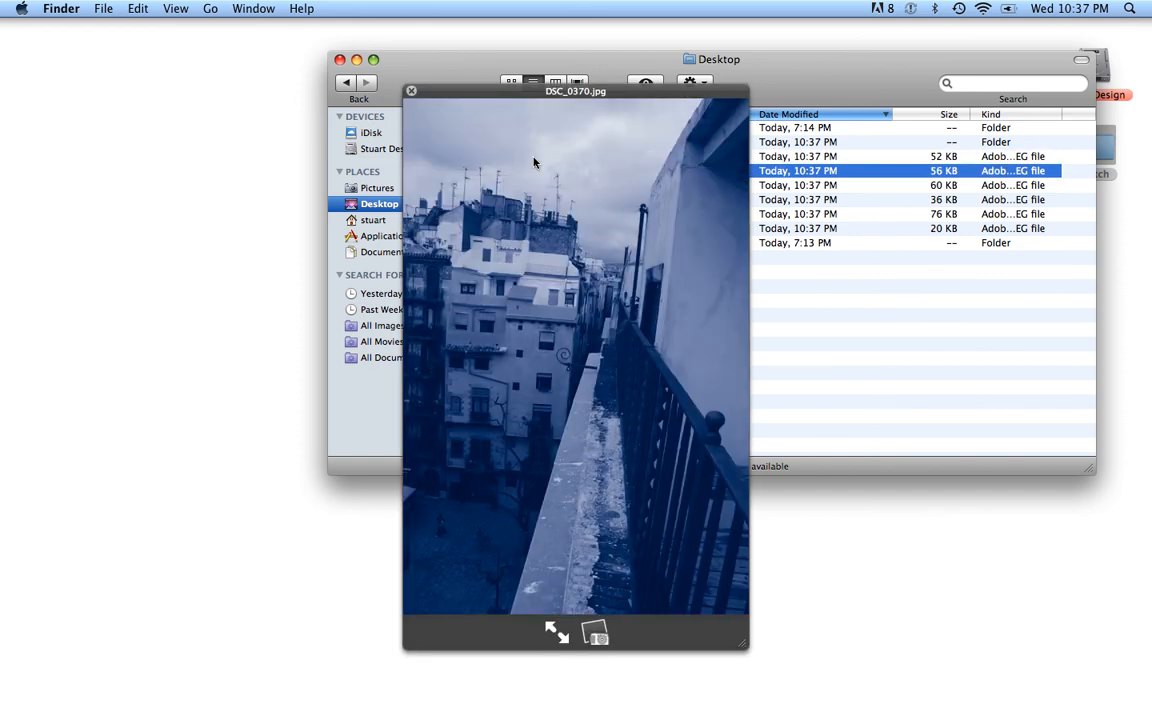
key("Down")
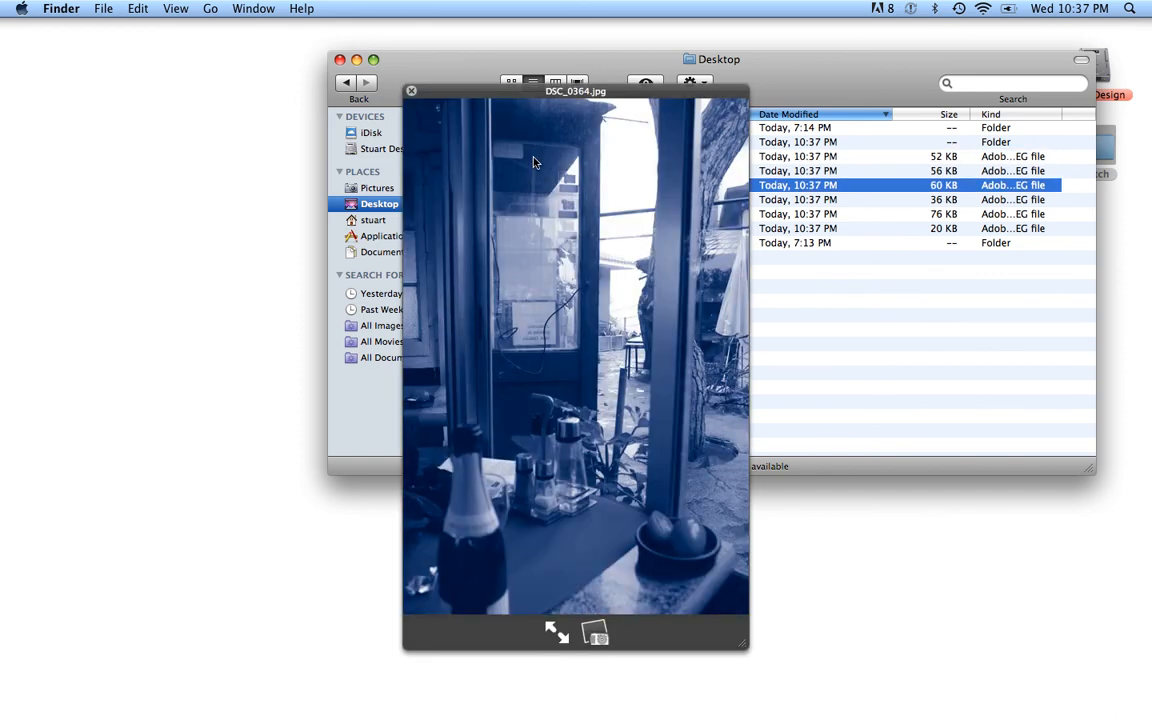
key("Down")
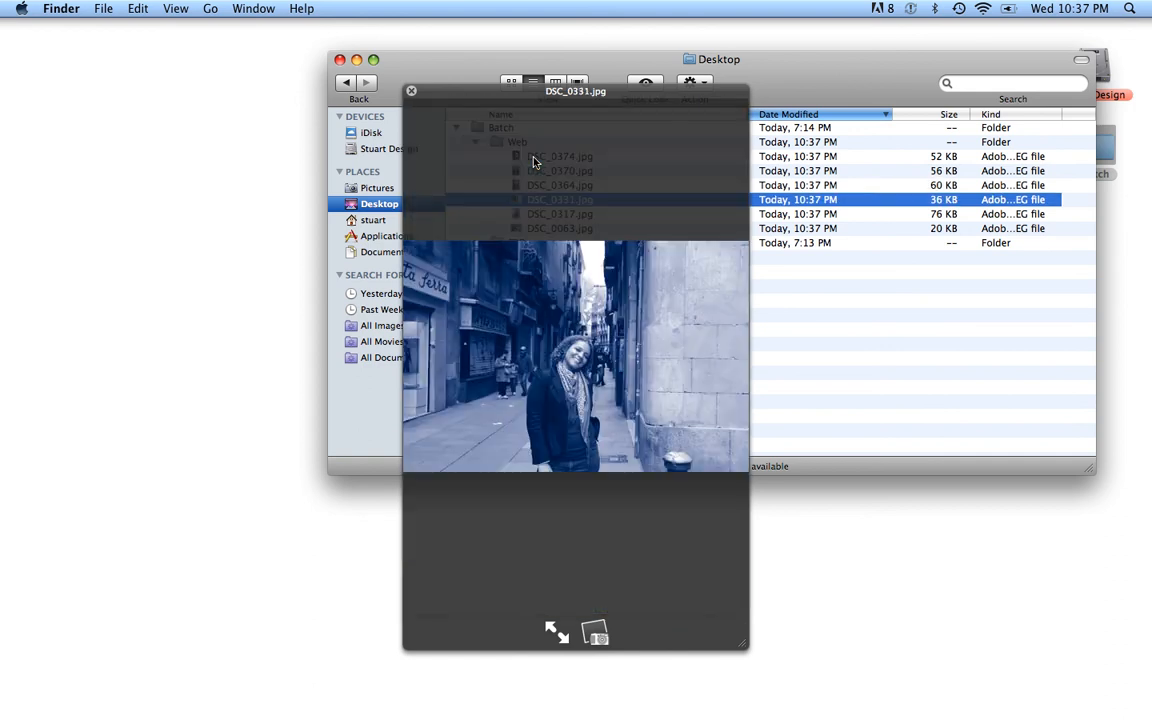
key("Down")
key("Down")
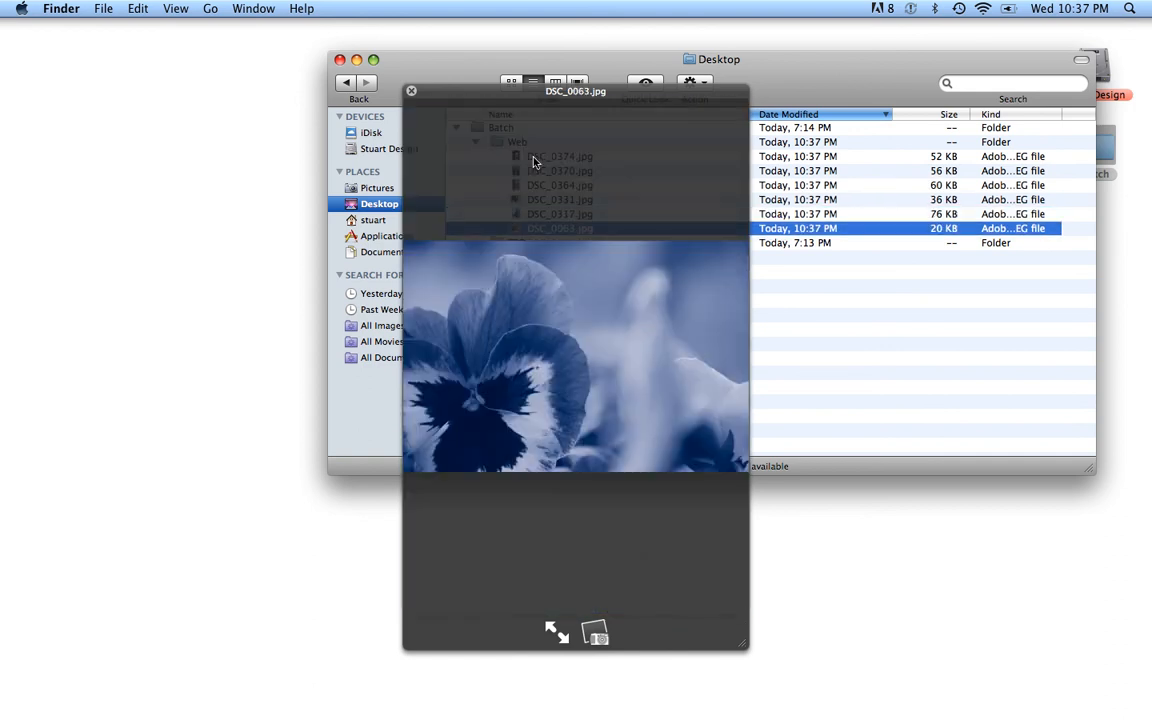
key("Up")
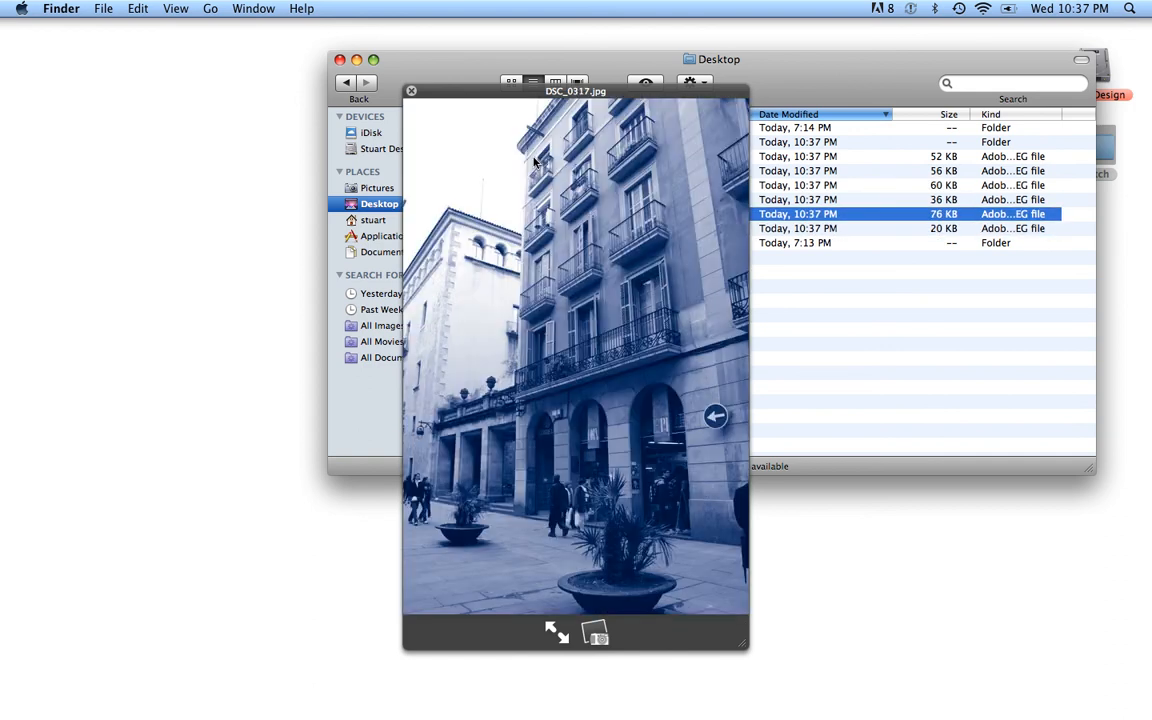
key("Up")
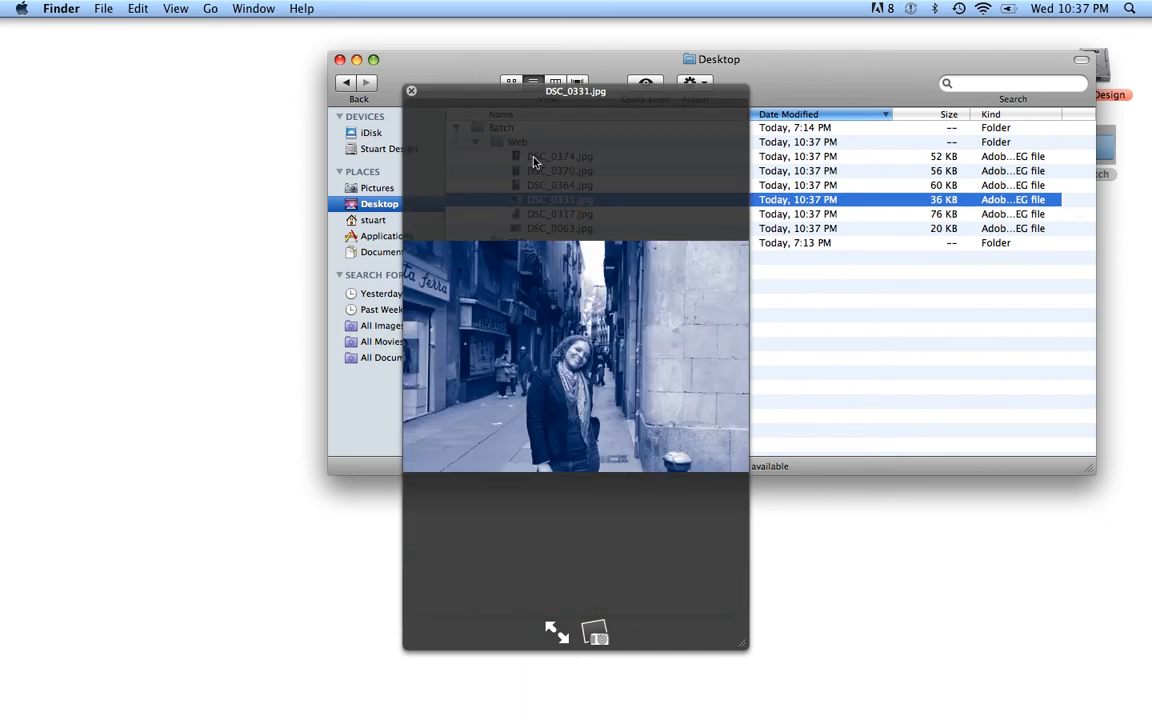